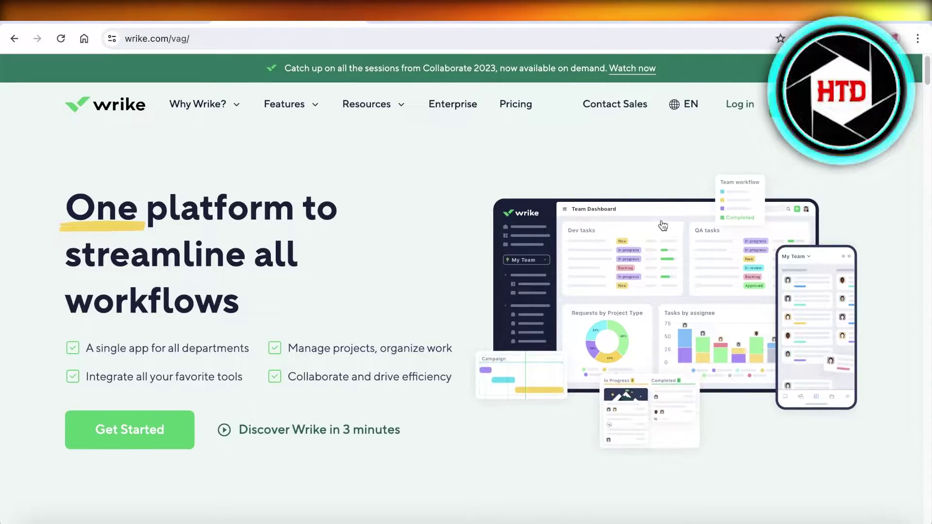
# Scroll through the Wrike landing page before signing in.
pyautogui.scroll(-1, 653, 232)
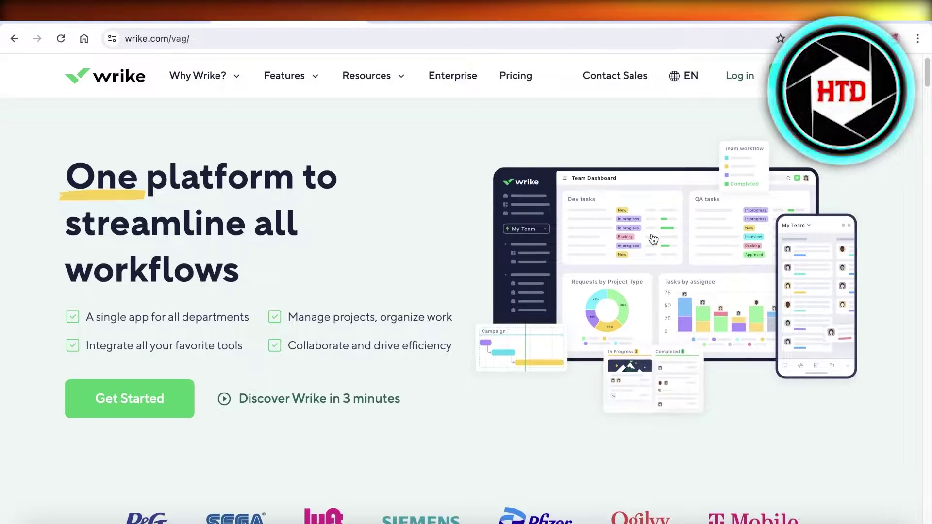
pyautogui.scroll(-10, 651, 257)
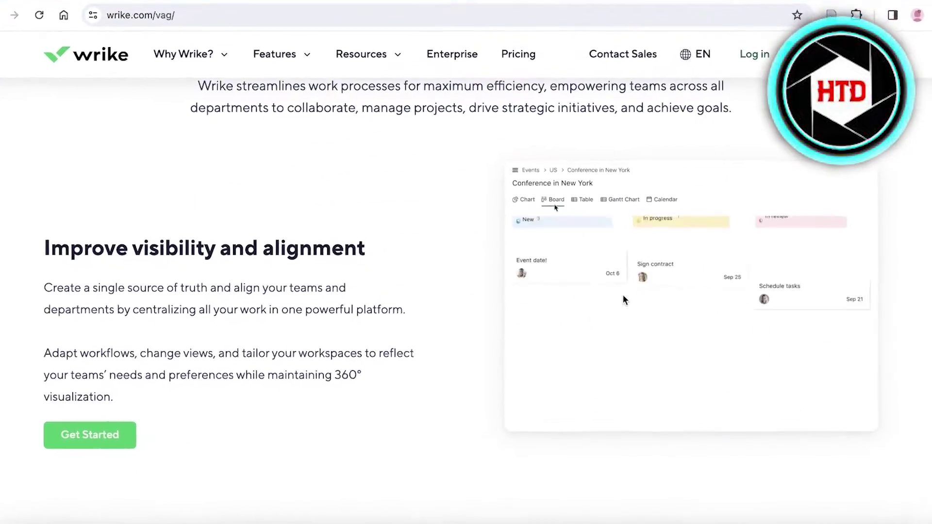
pyautogui.scroll(-10, 623, 295)
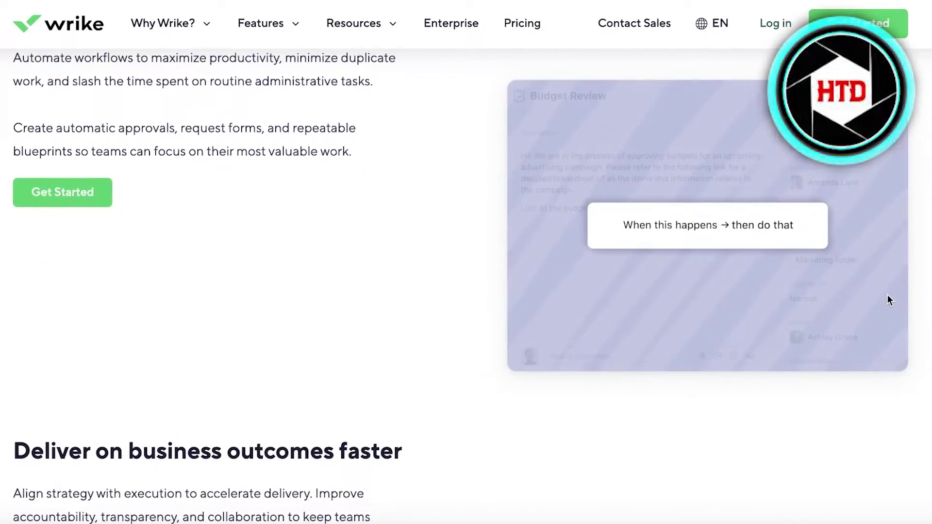
pyautogui.scroll(-20, 887, 297)
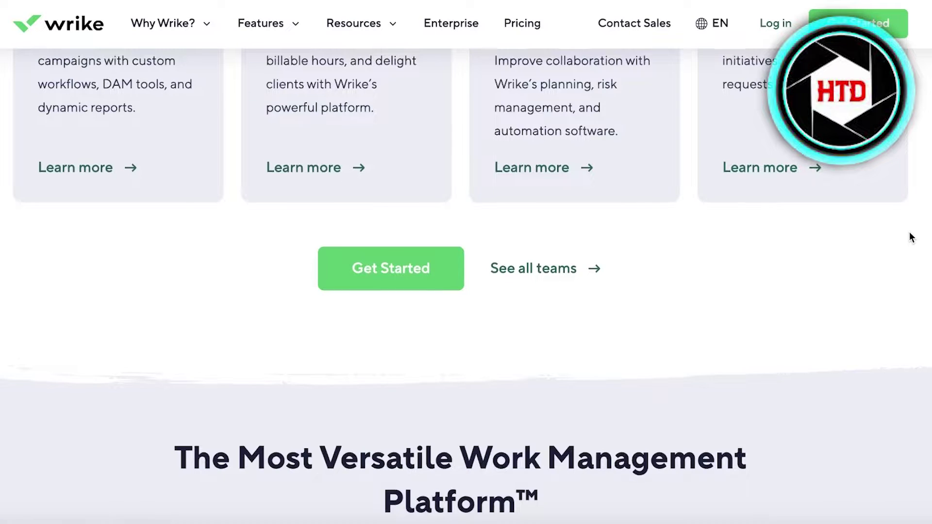
pyautogui.scroll(1, 904, 262)
pyautogui.scroll(-6, 901, 292)
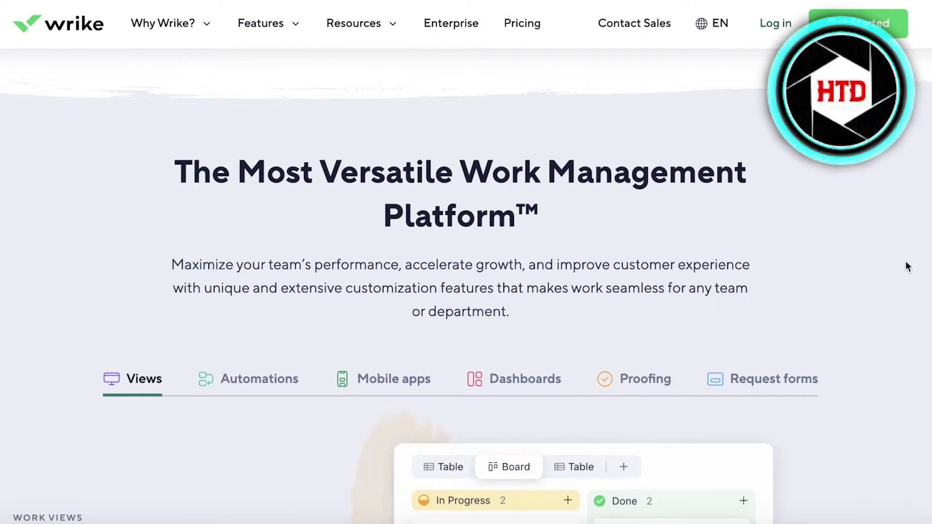
pyautogui.scroll(-3, 906, 262)
pyautogui.scroll(-1, 904, 275)
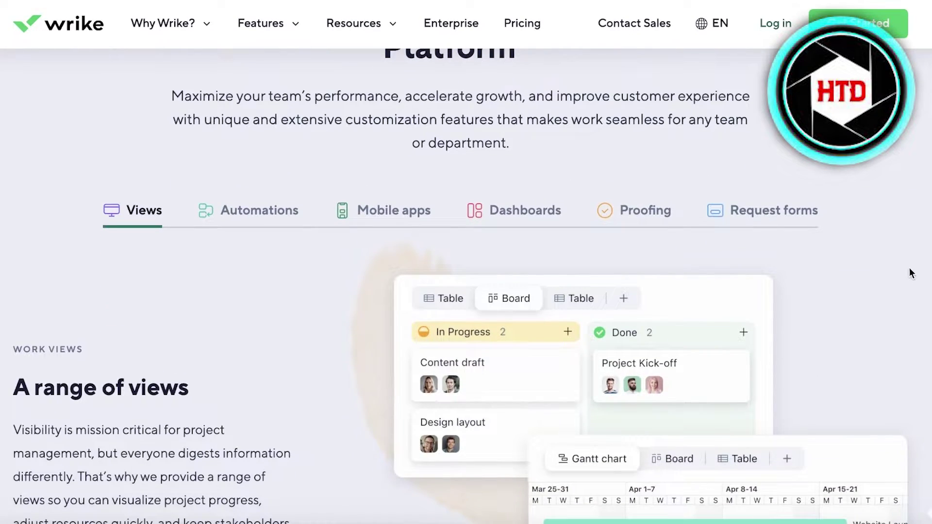
pyautogui.scroll(-3, 905, 275)
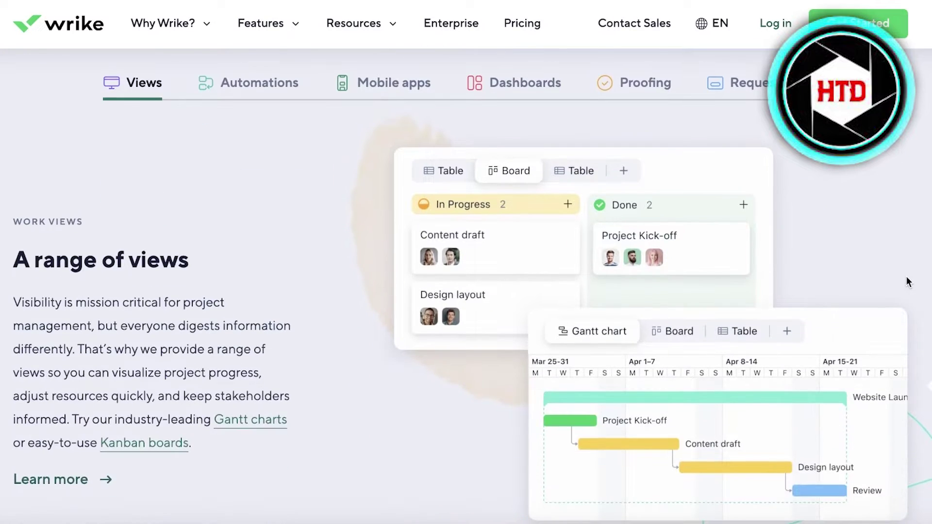
pyautogui.scroll(-10, 861, 313)
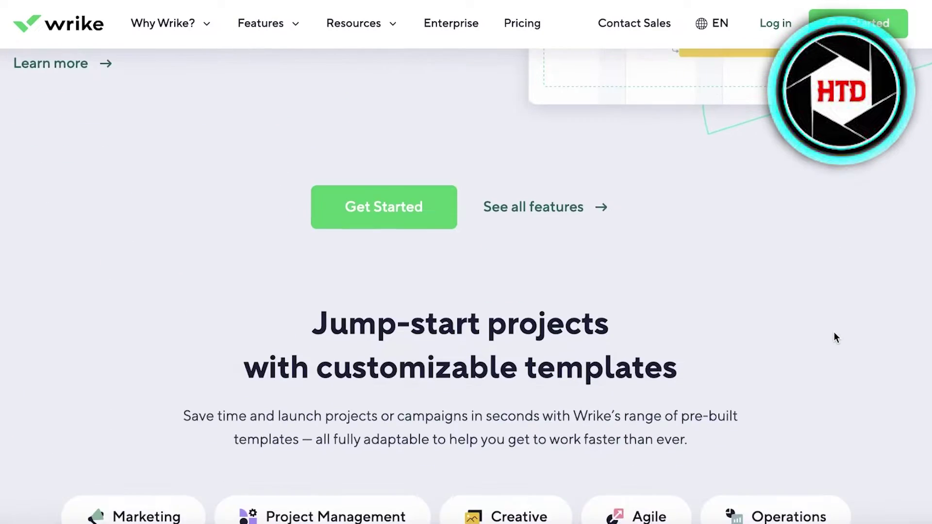
pyautogui.scroll(10, 589, 282)
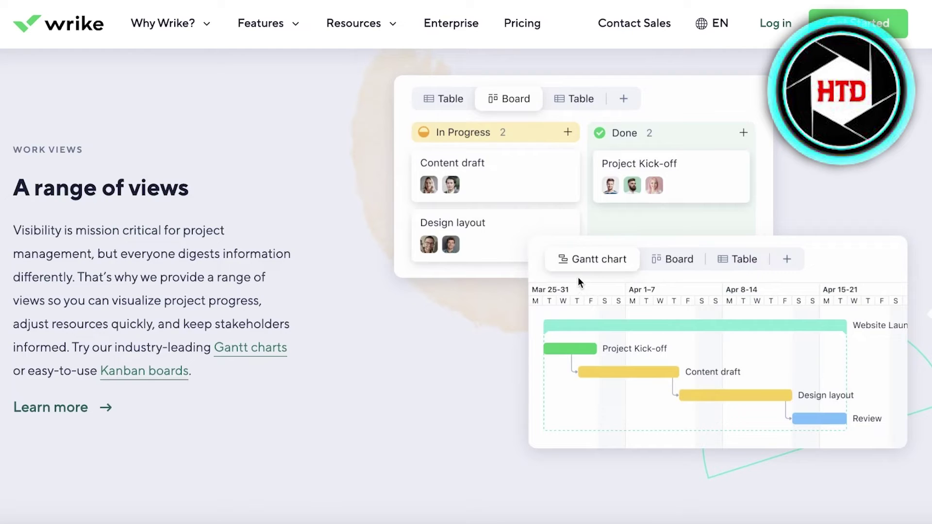
pyautogui.scroll(-6, 925, 162)
pyautogui.scroll(-10, 915, 173)
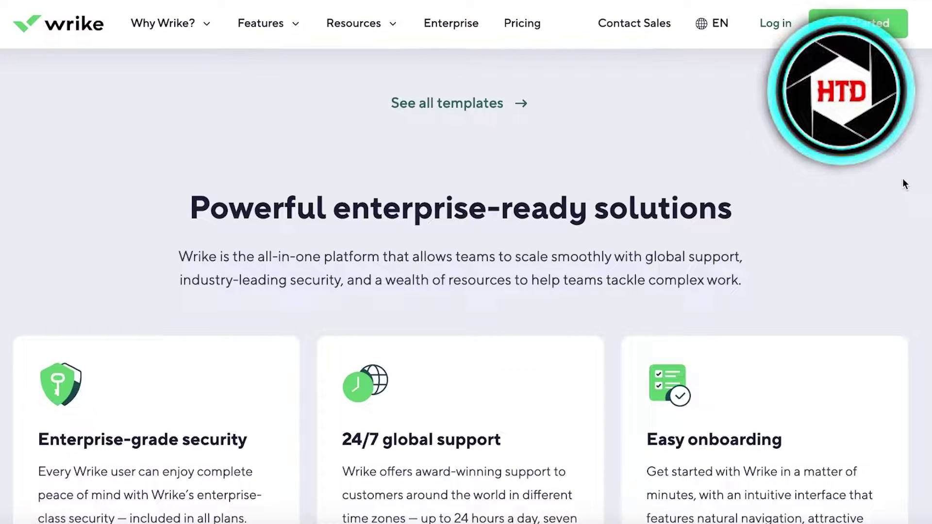
pyautogui.scroll(15, 900, 184)
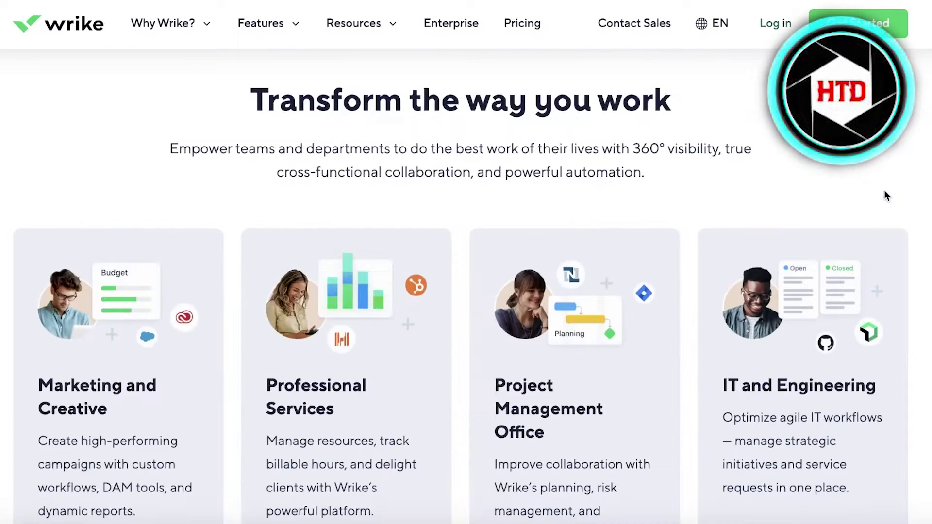
pyautogui.rightClick(537, 28)
pyautogui.click(548, 31)
pyautogui.scroll(-10, 651, 209)
pyautogui.scroll(6, 652, 207)
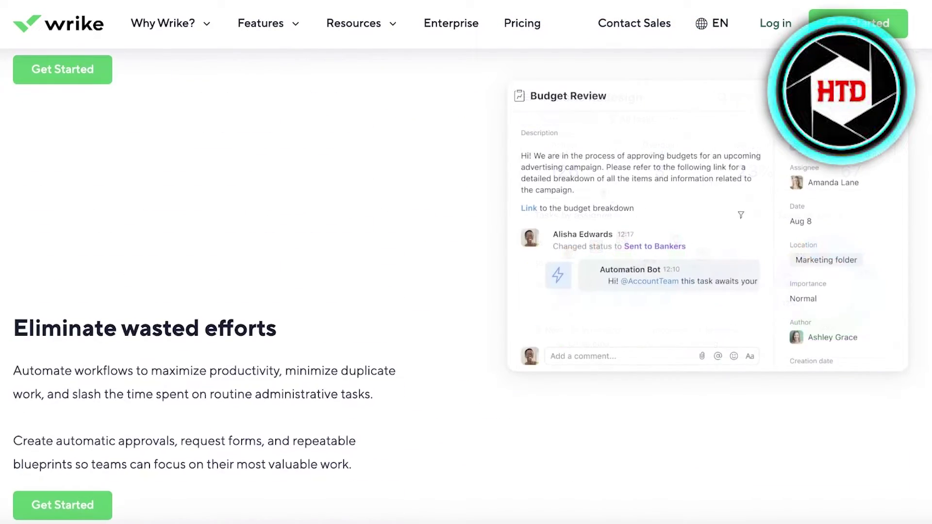
# Sign in with the saved e-mail through Google login and have the browser remembered.
pyautogui.click(752, 27)
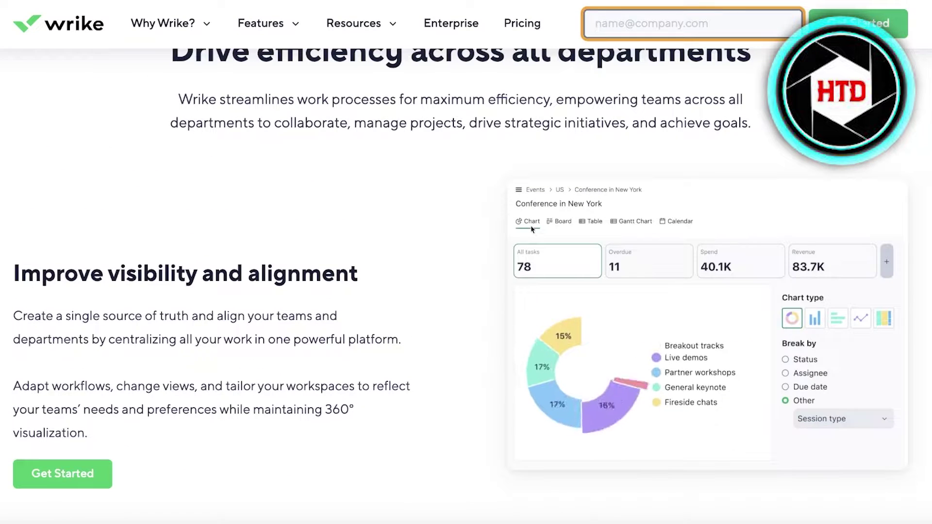
pyautogui.click(680, 84)
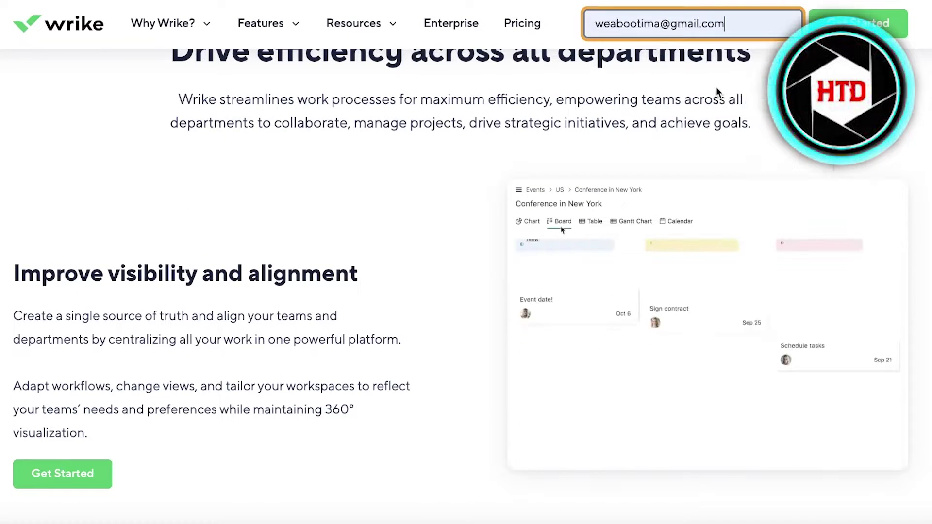
pyautogui.click(562, 230)
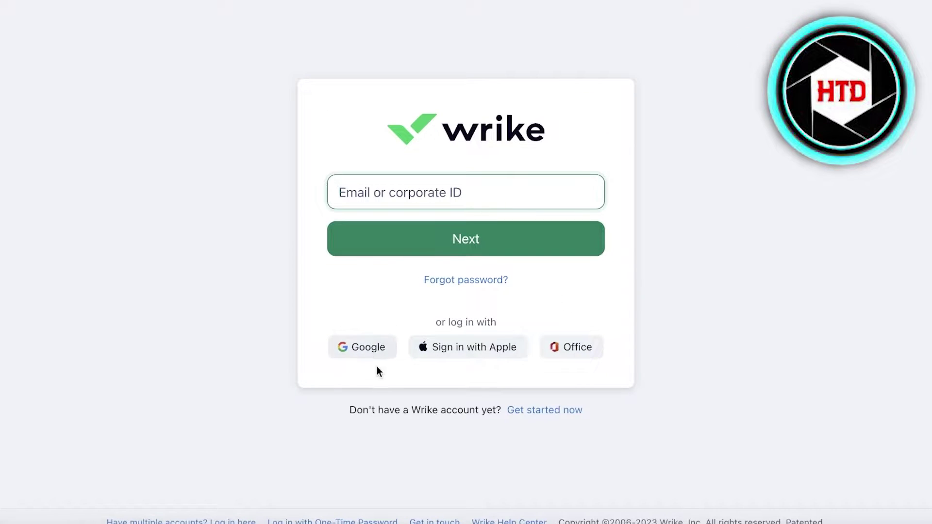
pyautogui.click(377, 362)
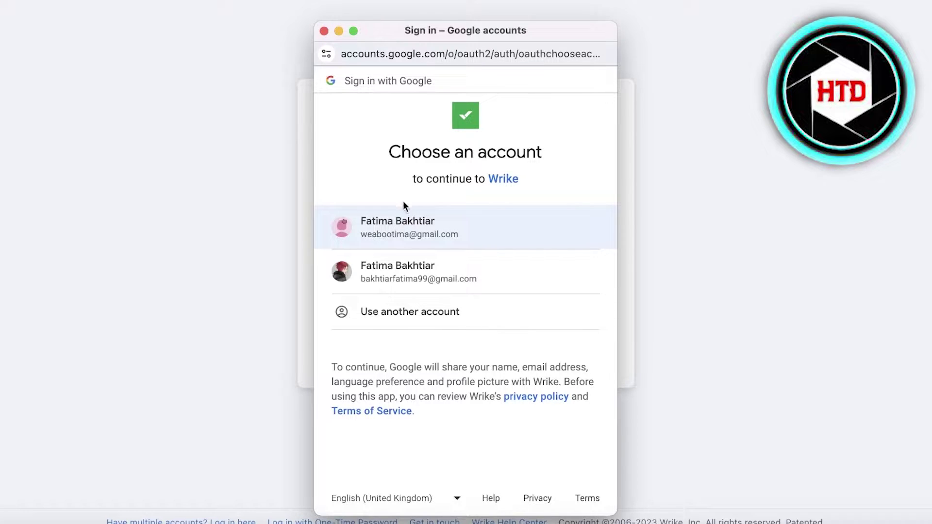
pyautogui.click(403, 223)
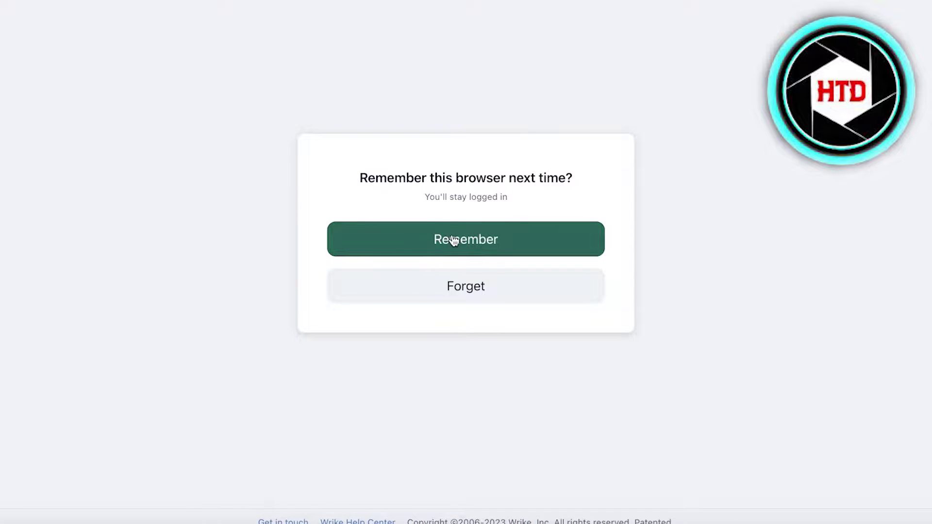
pyautogui.click(453, 241)
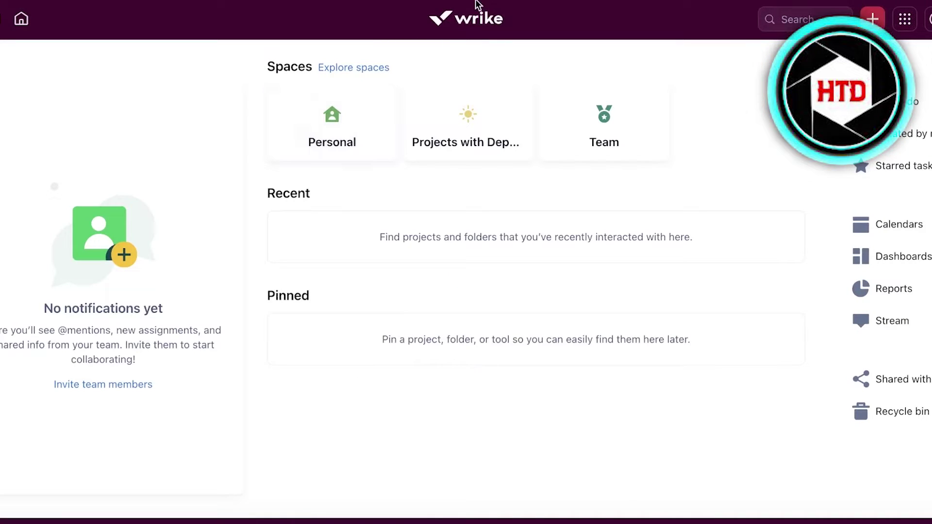
# Dismiss the notifications and tips popups, then hide the projects space from home.
pyautogui.click(270, 17)
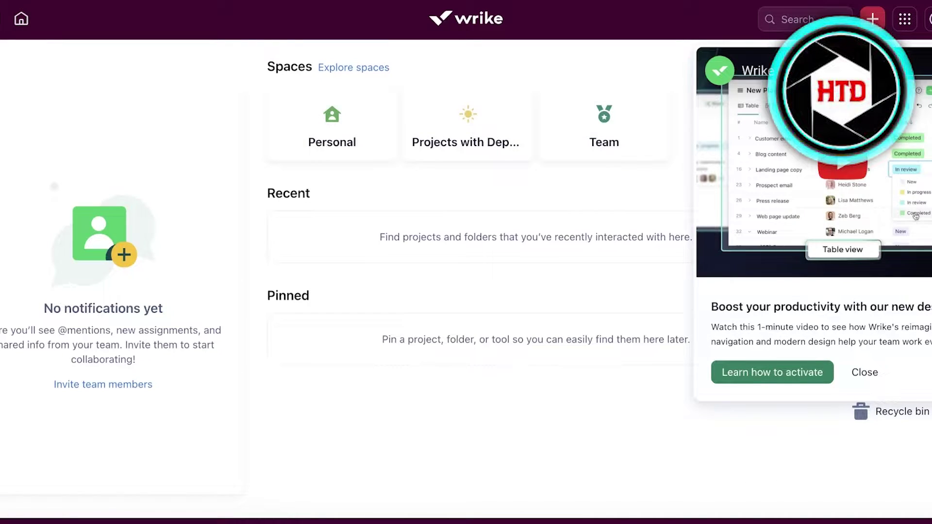
pyautogui.click(873, 365)
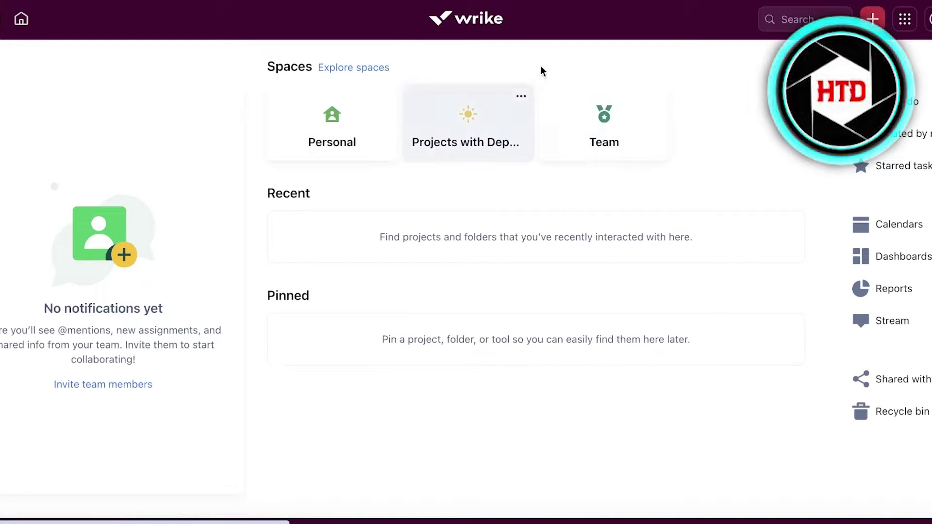
pyautogui.click(522, 97)
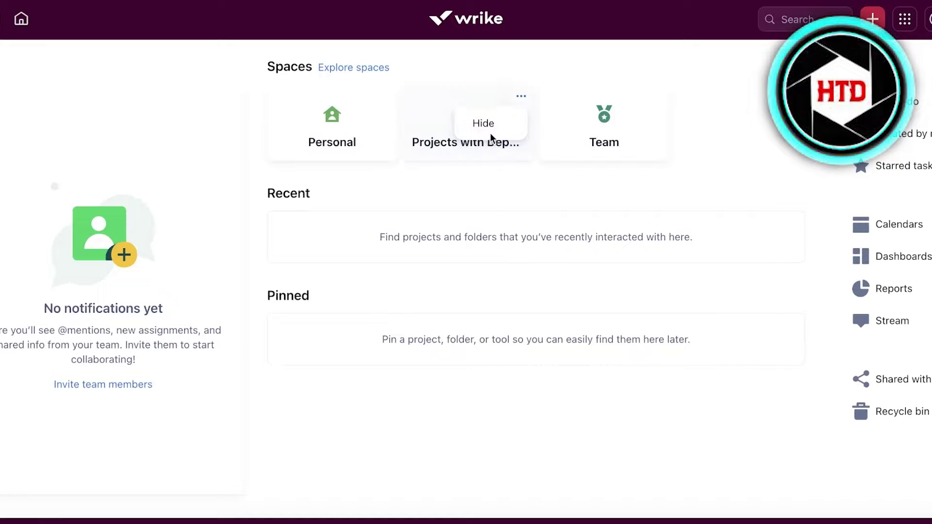
pyautogui.click(490, 133)
# Open the Personal space, then return to the workspace home page.
pyautogui.click(343, 112)
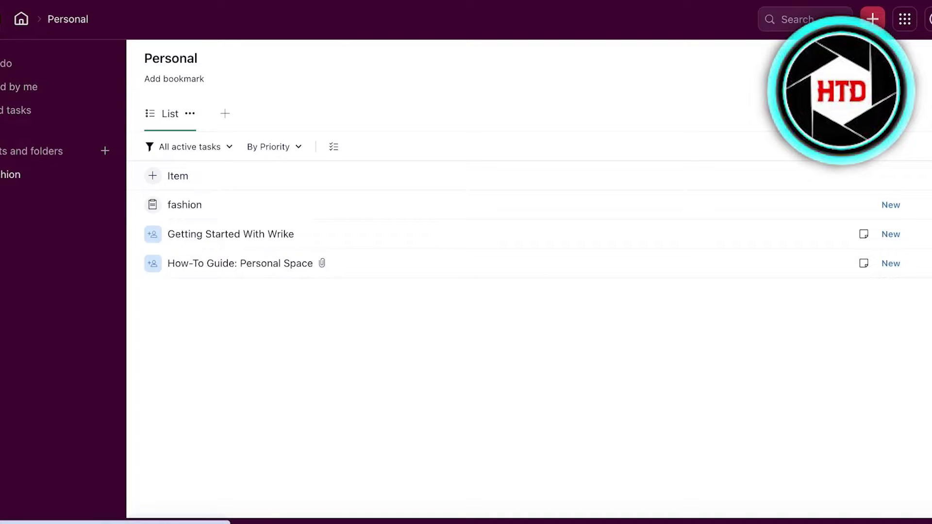
pyautogui.click(18, 22)
pyautogui.scroll(-2, 486, 243)
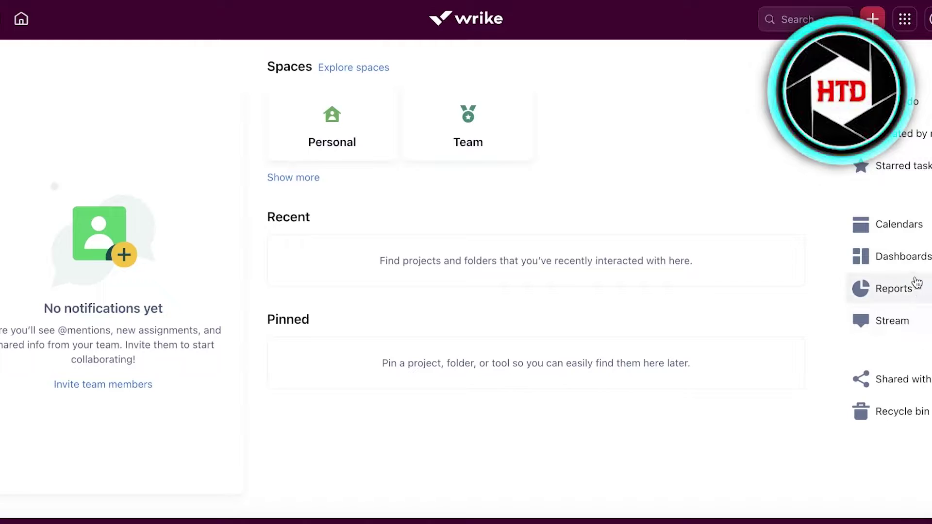
# Look through the navigation and create menus, then reach the account menu's Try Lightspeed option.
pyautogui.click(894, 140)
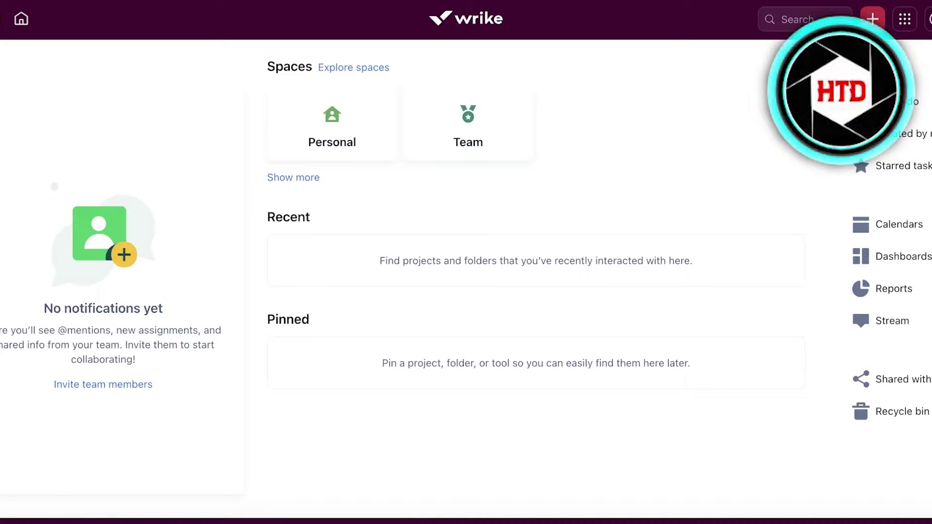
pyautogui.click(13, 18)
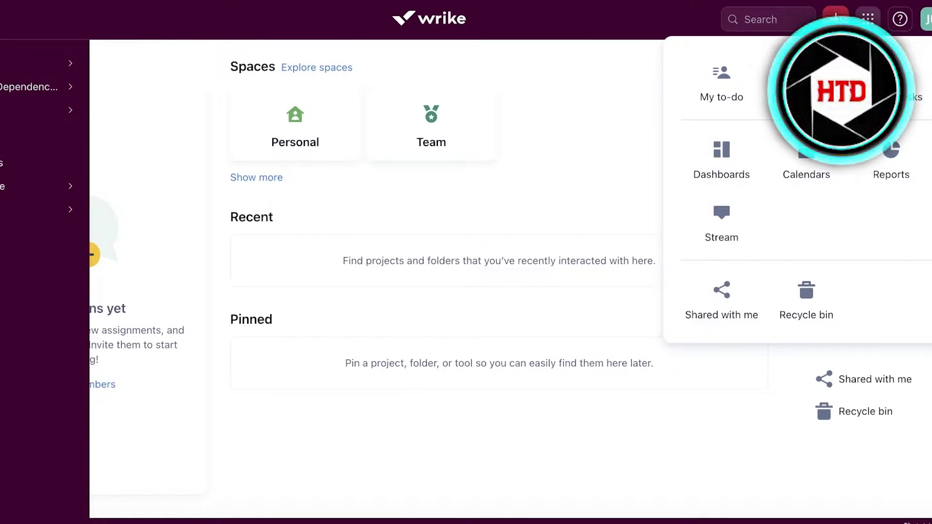
pyautogui.click(835, 19)
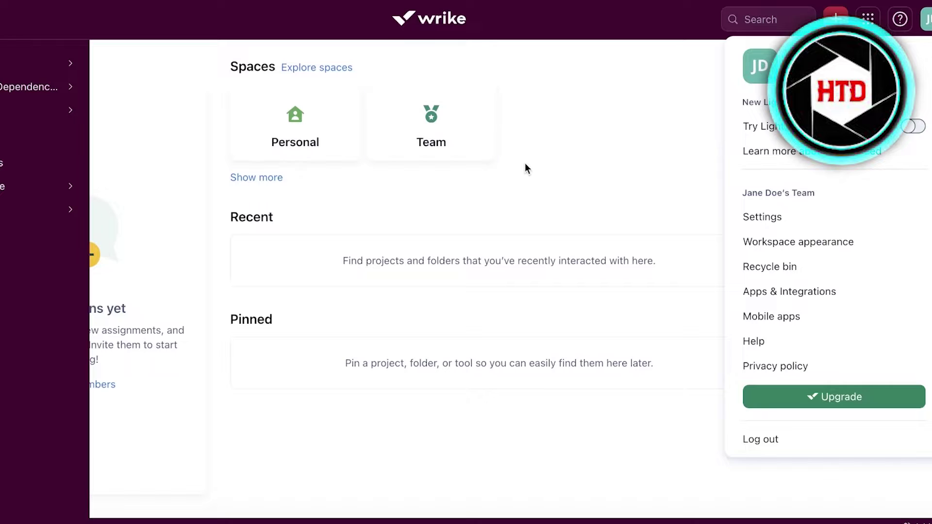
pyautogui.moveTo(796, 127)
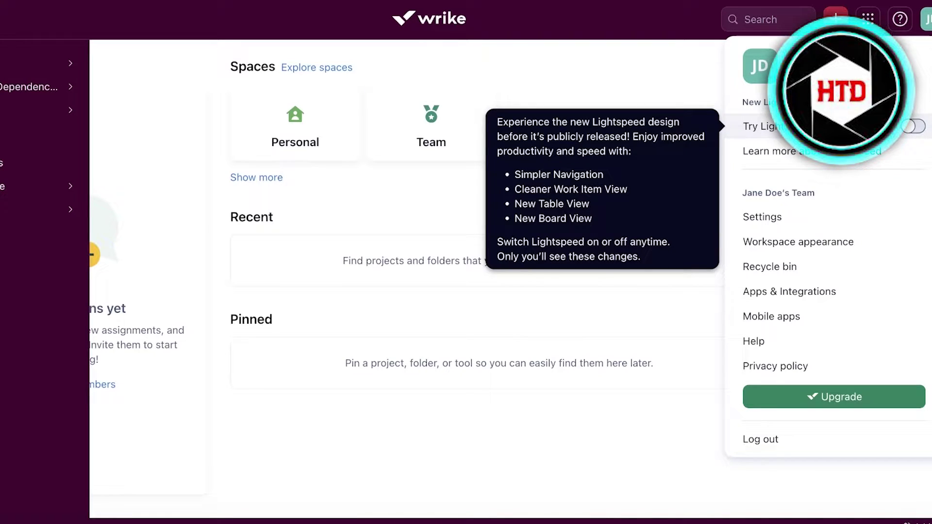
# Switch on the Lightspeed design and browse the sent and archived notifications.
pyautogui.click(909, 127)
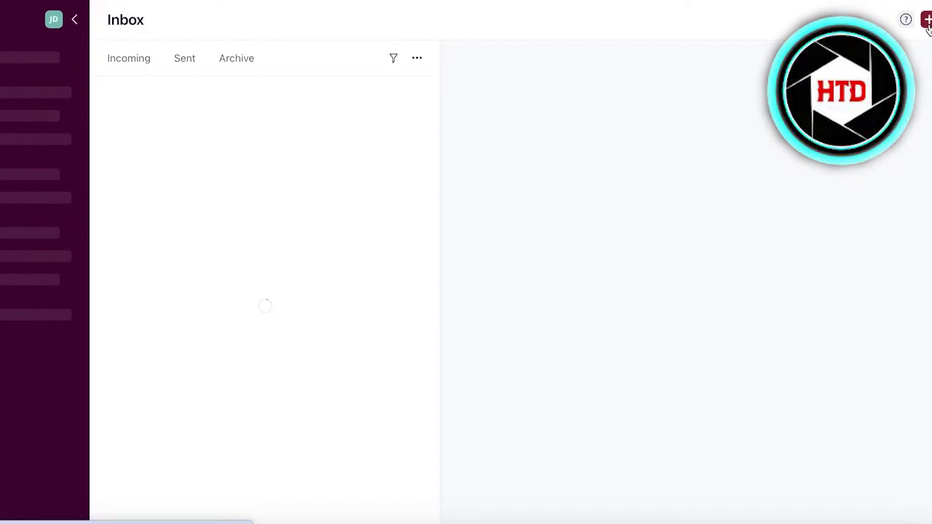
pyautogui.click(76, 20)
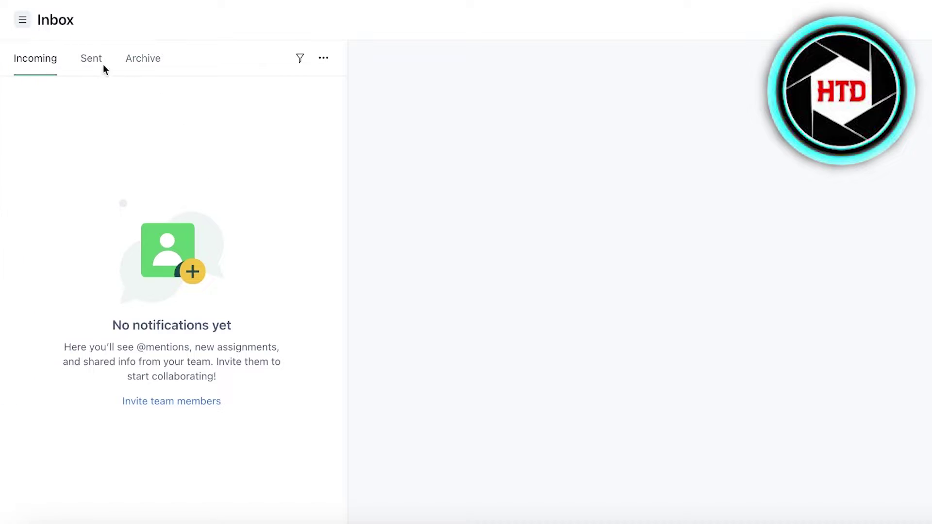
pyautogui.click(103, 66)
pyautogui.click(137, 65)
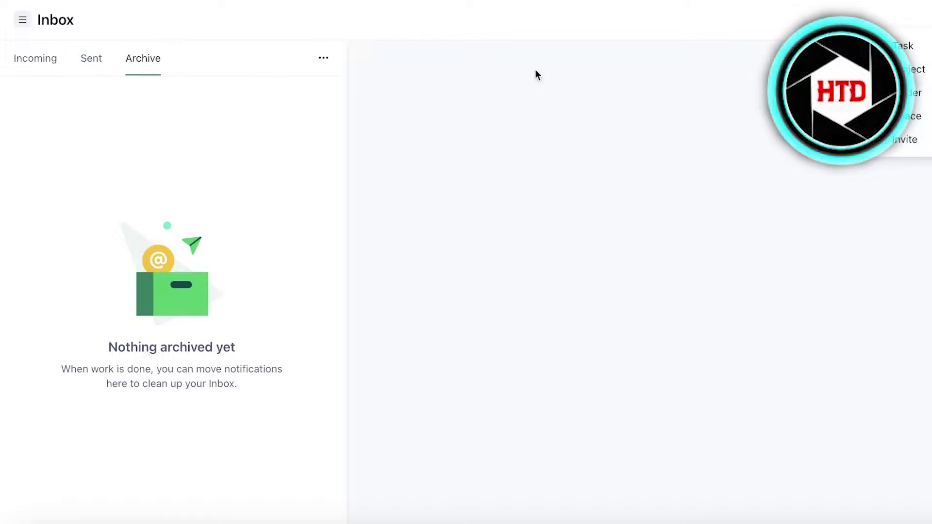
# Open the Personal space overview and choose Remember to stay logged in.
pyautogui.moveTo(20, 106)
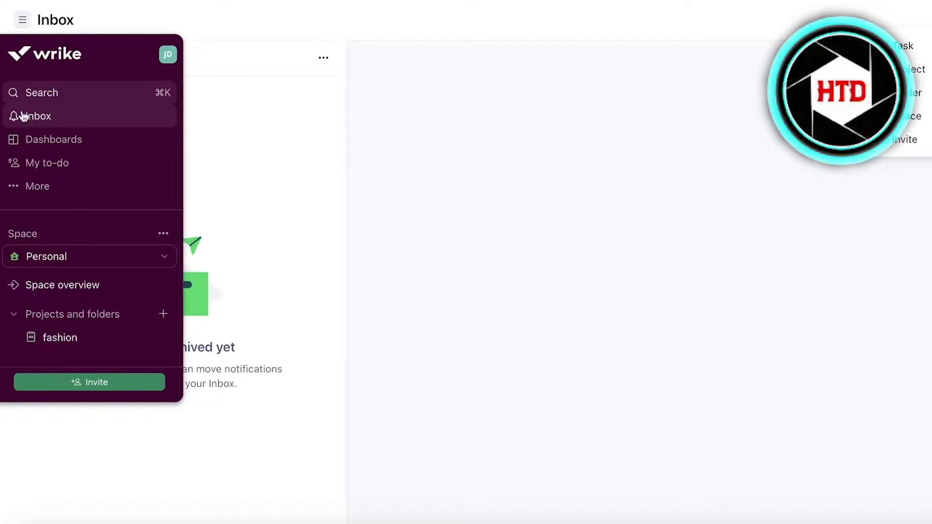
pyautogui.click(39, 290)
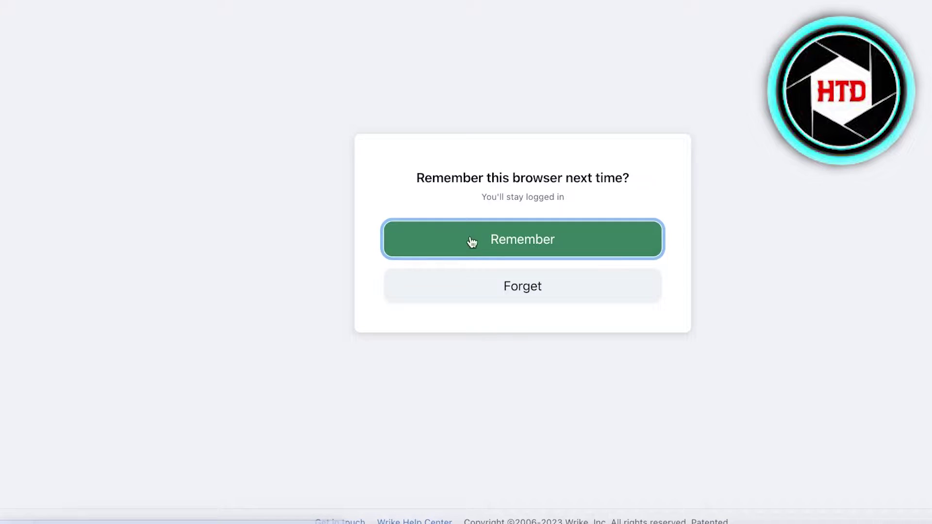
pyautogui.click(472, 241)
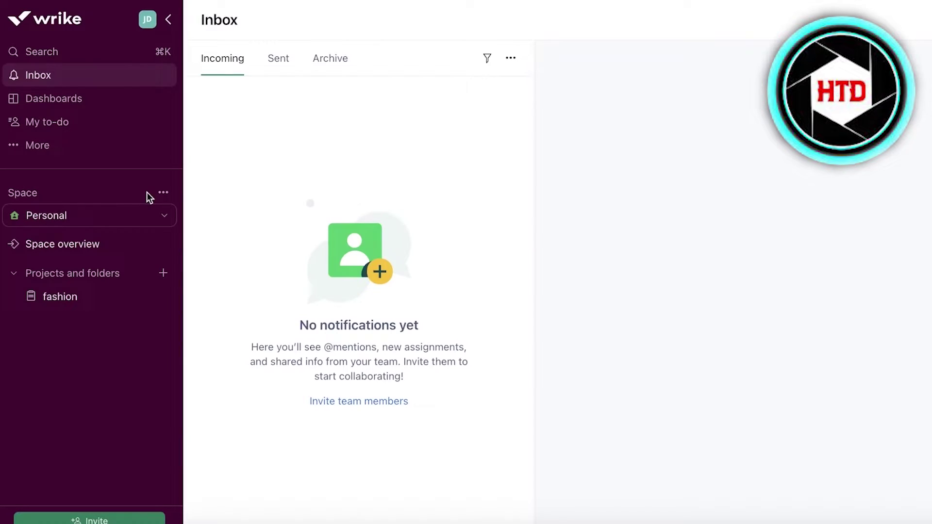
# Show all my spaces in the sidebar and expand the Personal space.
pyautogui.click(164, 194)
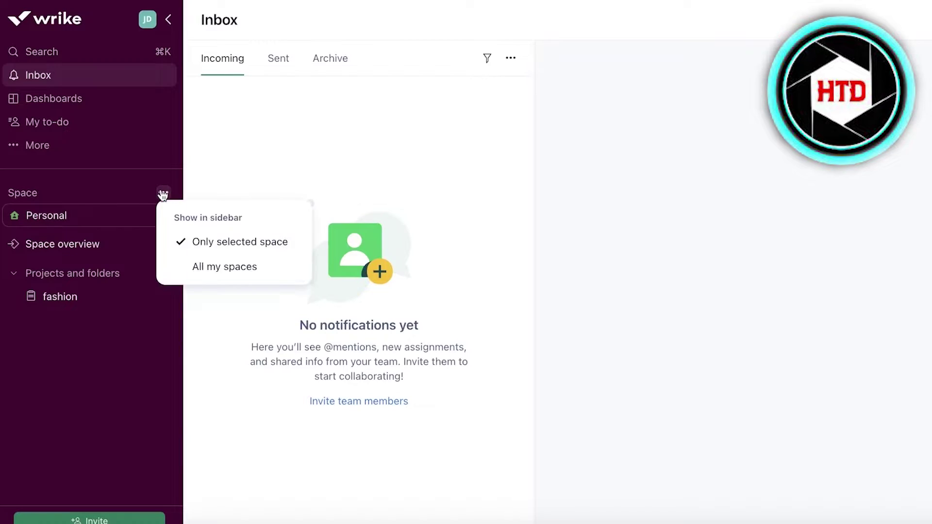
pyautogui.click(197, 267)
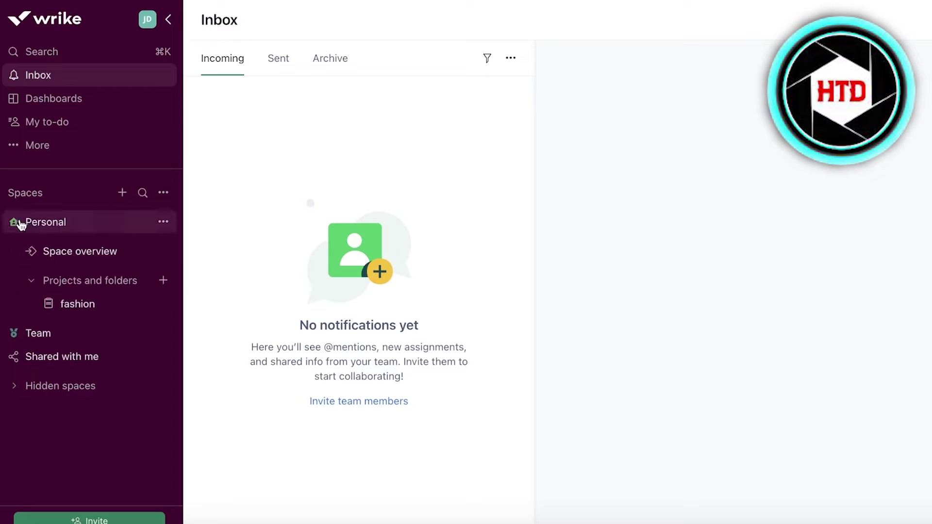
pyautogui.click(23, 224)
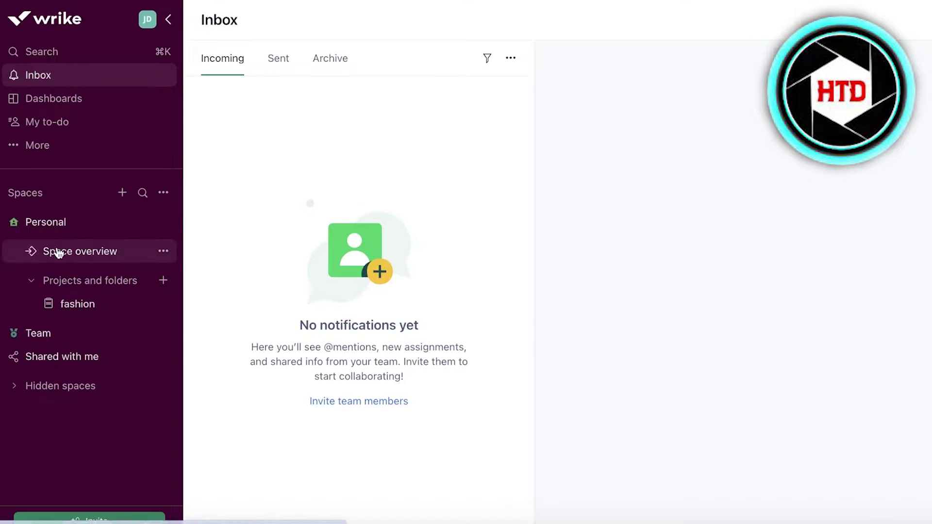
# Create a new space from the Project management > Structured Projects template.
pyautogui.click(122, 193)
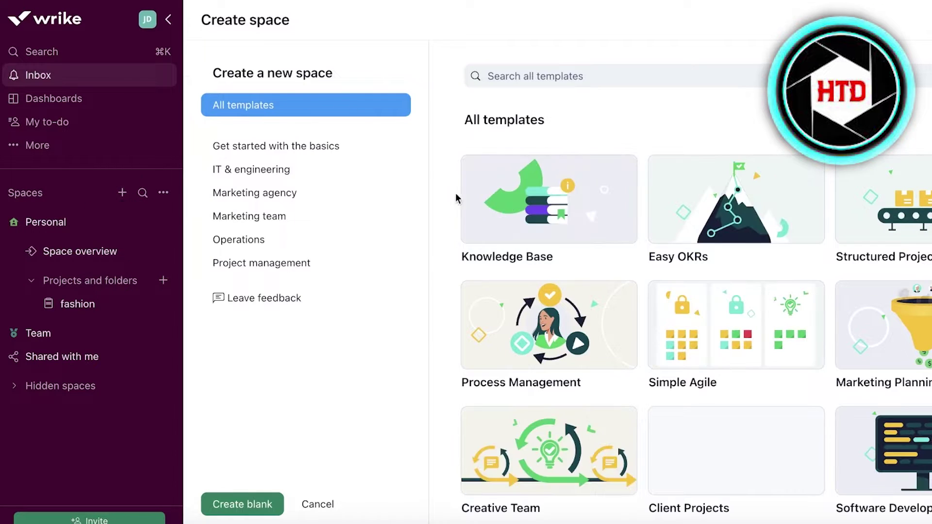
pyautogui.moveTo(563, 208)
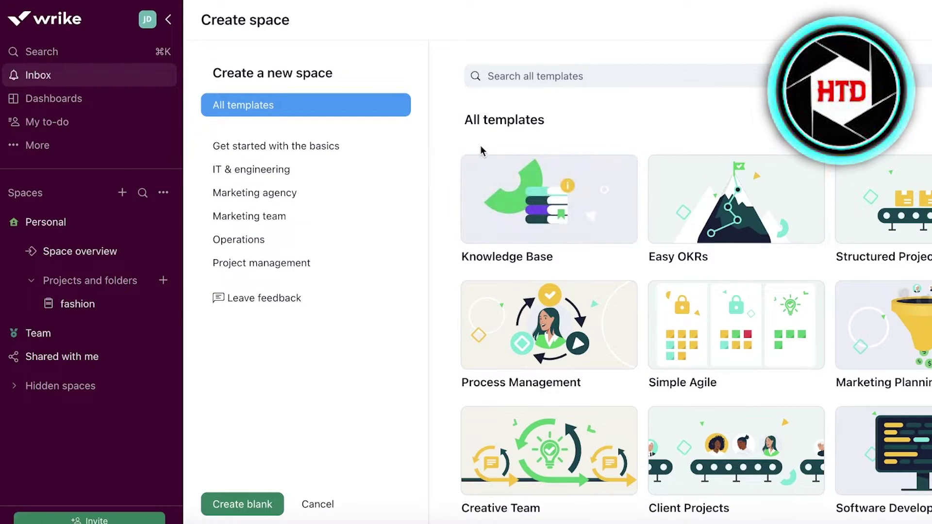
pyautogui.scroll(-3, 815, 245)
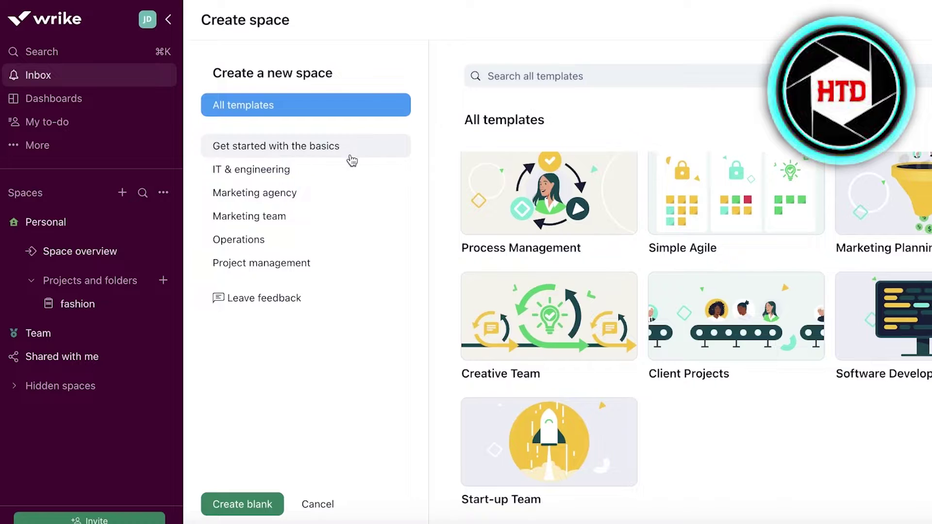
pyautogui.click(334, 173)
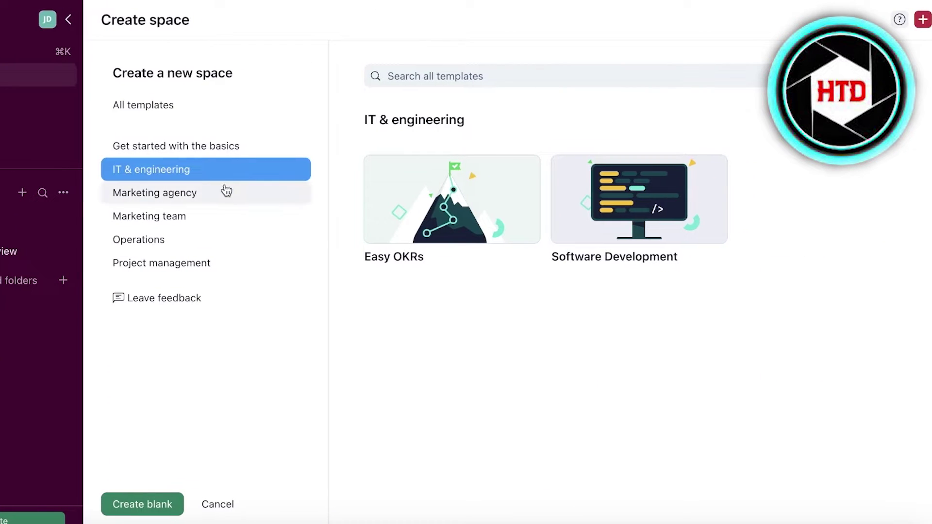
pyautogui.click(227, 192)
pyautogui.click(202, 214)
pyautogui.click(192, 240)
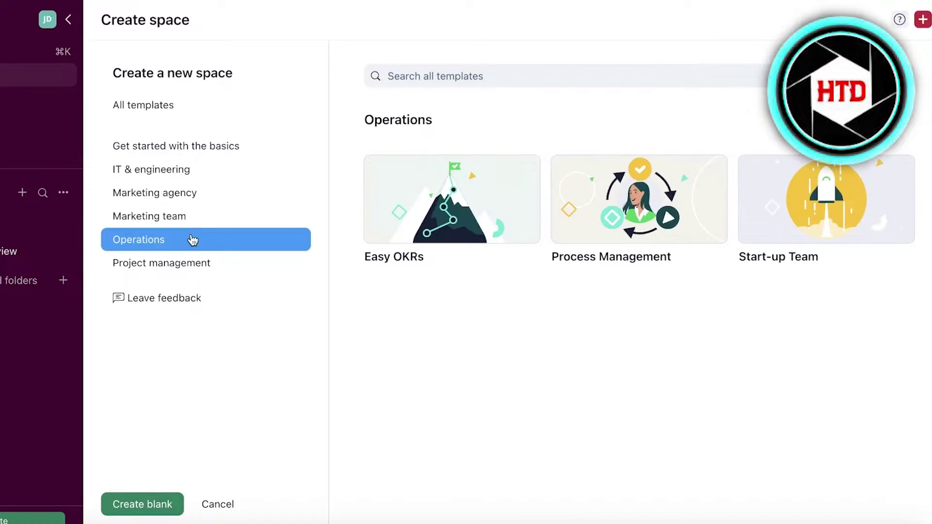
pyautogui.click(184, 266)
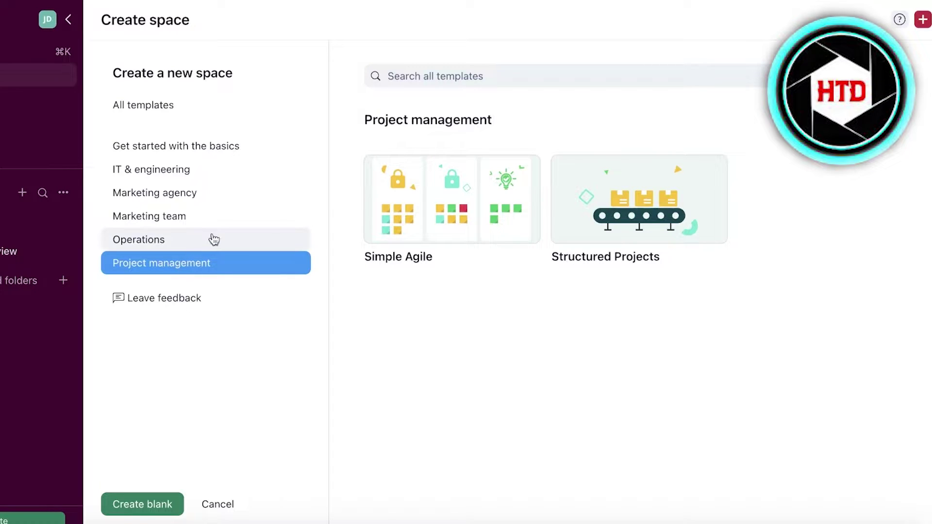
pyautogui.click(649, 188)
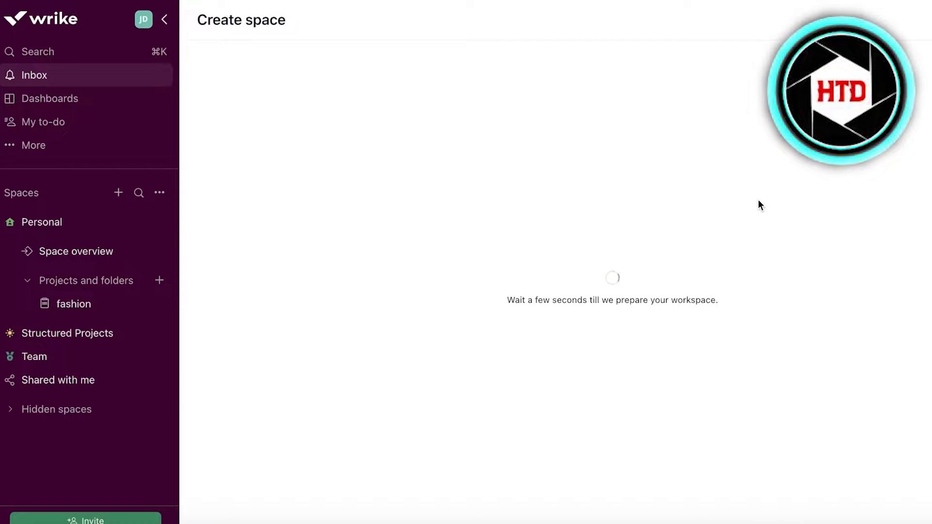
# Open the new space and its Structured Projects folder.
pyautogui.click(54, 144)
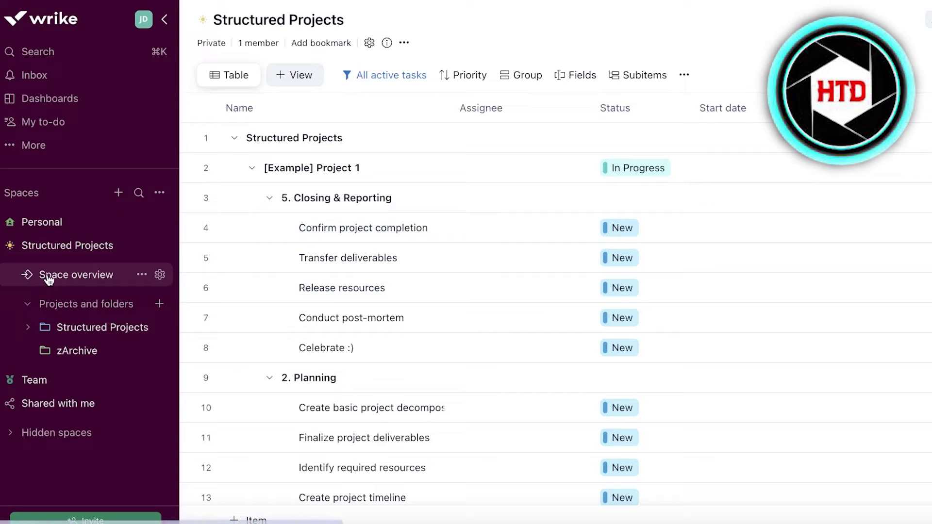
pyautogui.click(56, 304)
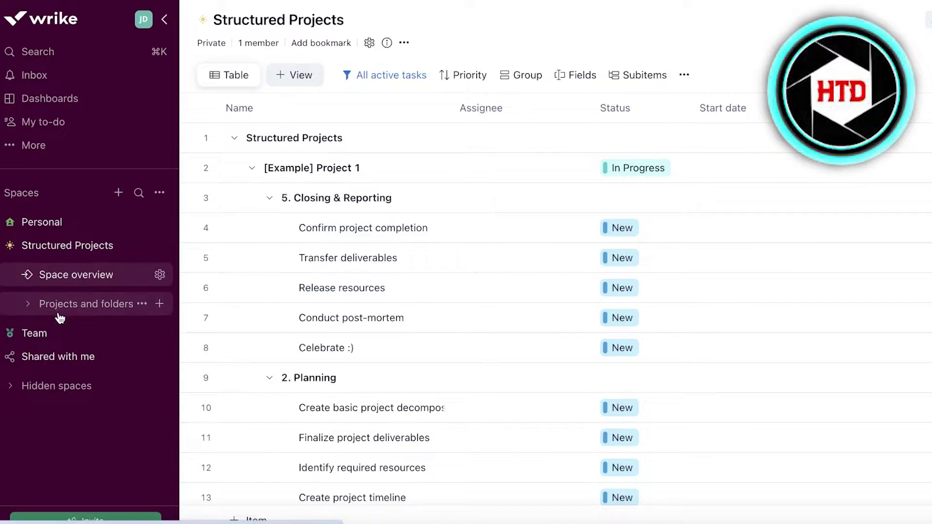
pyautogui.click(55, 305)
pyautogui.click(55, 331)
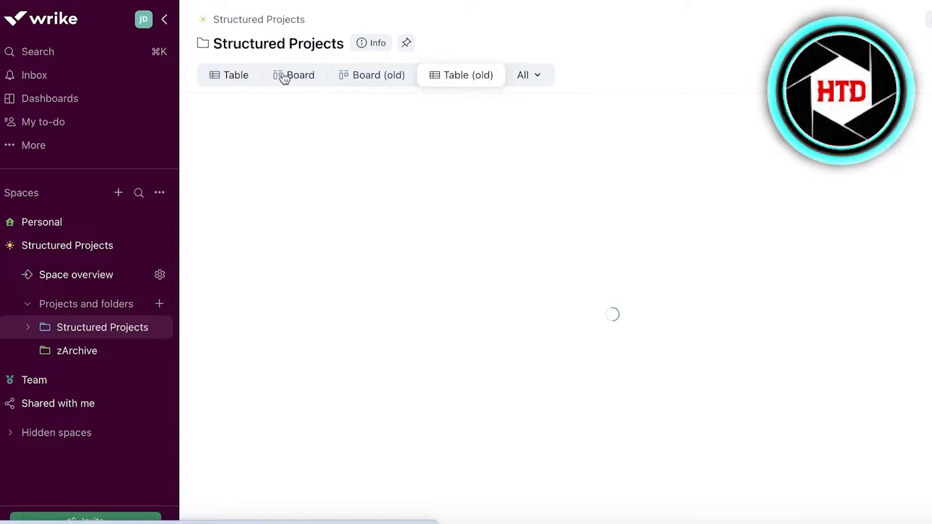
# Compare the Table and old Board views, then scroll through the example tasks in Table.
pyautogui.click(215, 75)
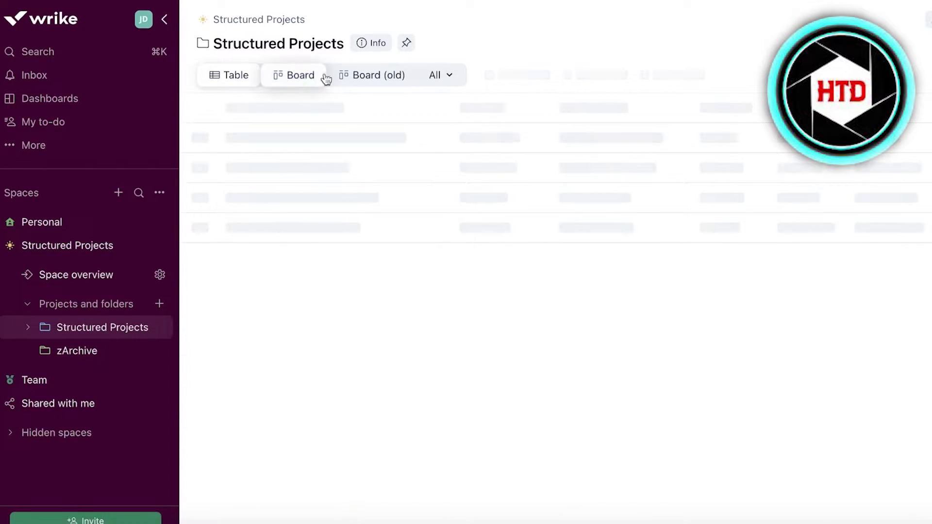
pyautogui.click(381, 78)
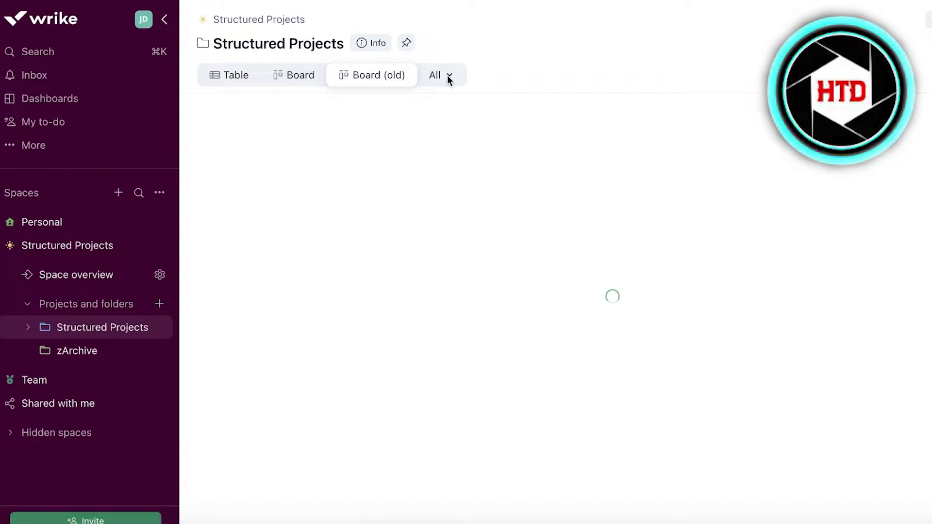
pyautogui.click(219, 83)
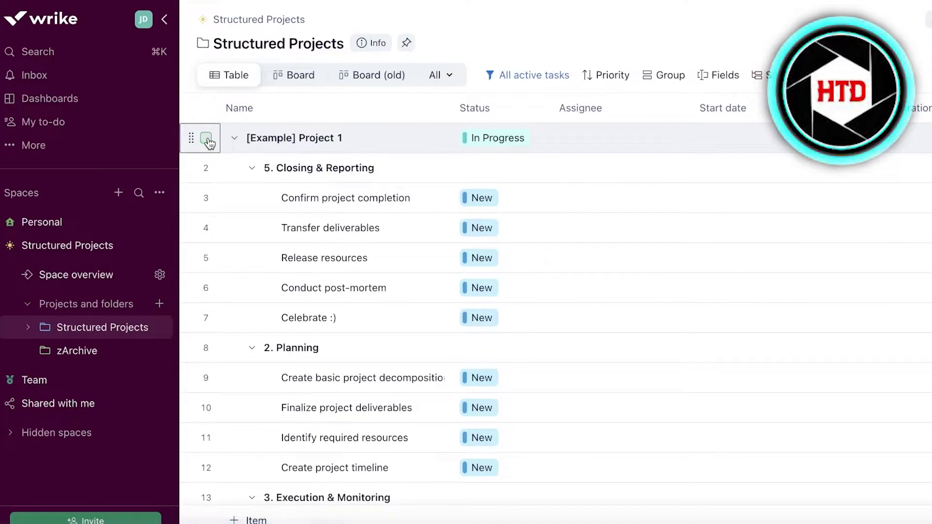
pyautogui.scroll(-6, 302, 380)
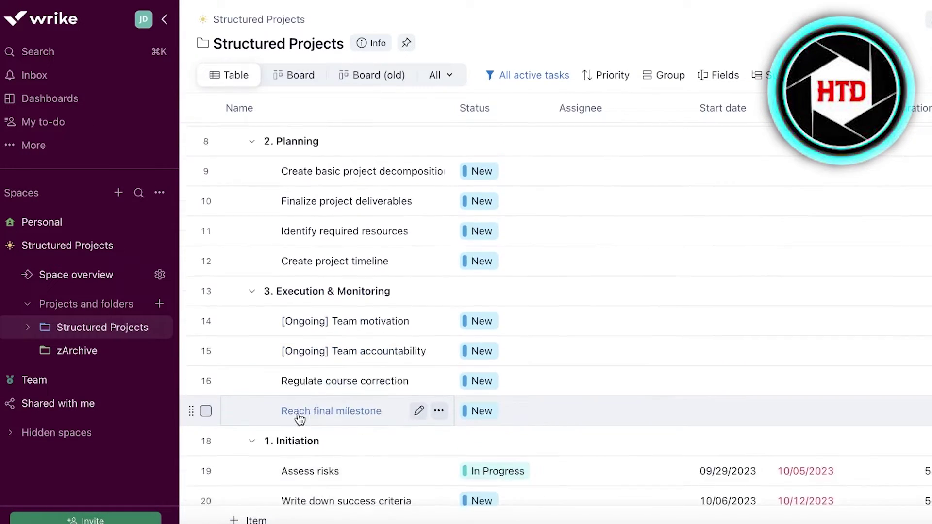
pyautogui.scroll(-1, 325, 297)
pyautogui.scroll(8, 310, 399)
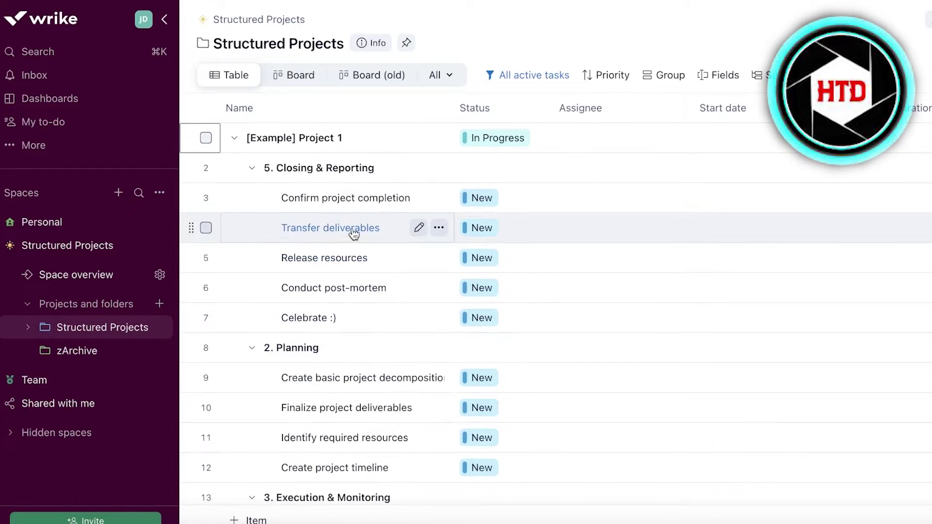
pyautogui.scroll(-8, 354, 233)
pyautogui.scroll(3, 360, 262)
pyautogui.scroll(-12, 362, 235)
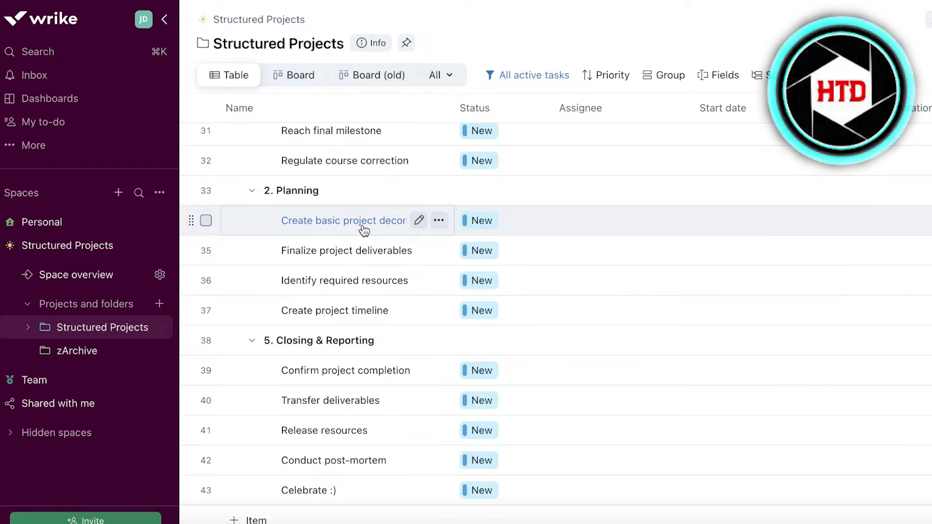
pyautogui.scroll(8, 366, 229)
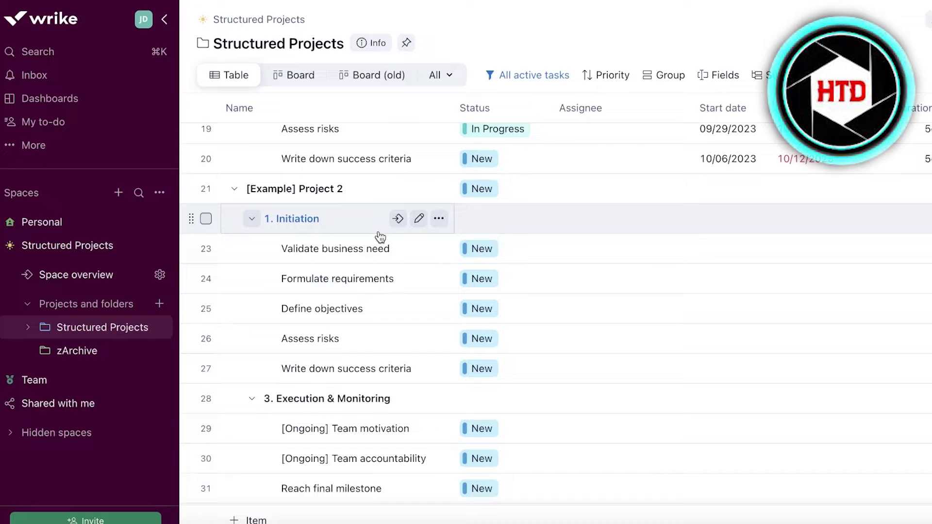
pyautogui.scroll(12, 379, 236)
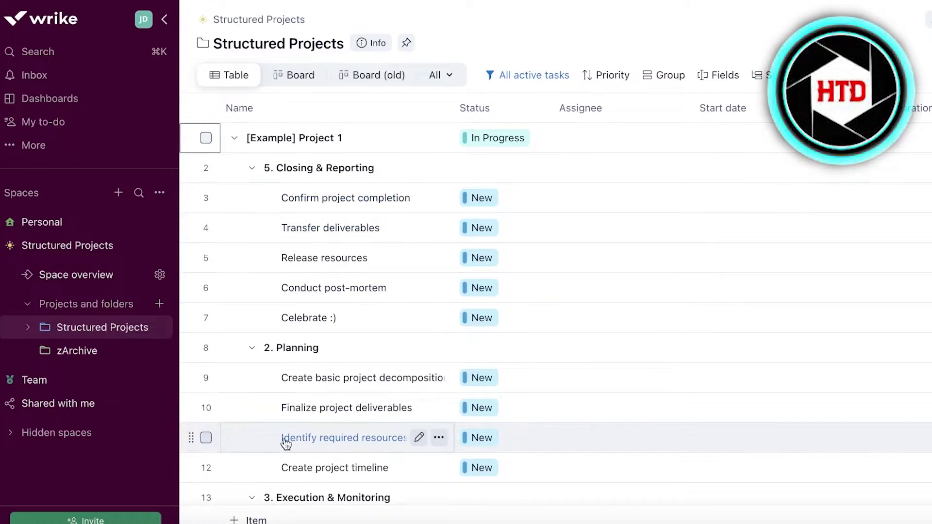
pyautogui.scroll(-10, 388, 204)
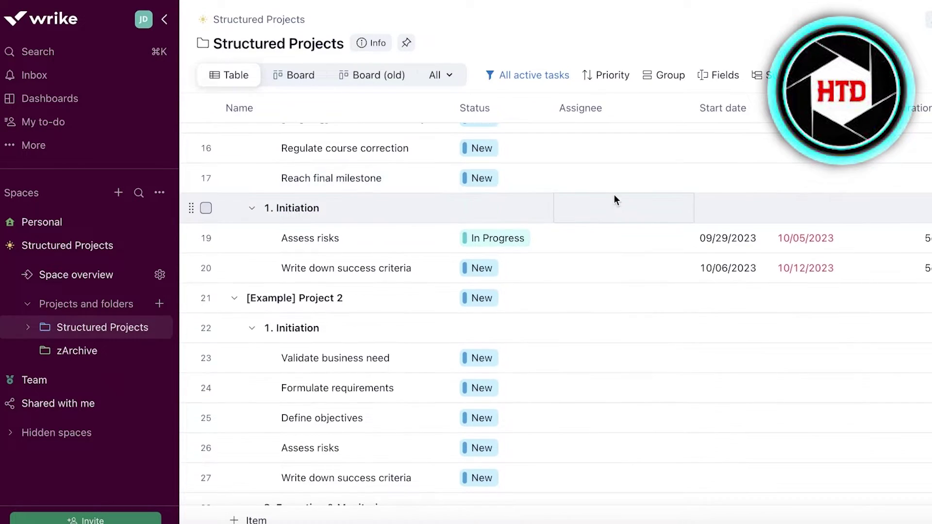
pyautogui.scroll(-1, 641, 184)
pyautogui.scroll(-4, 535, 218)
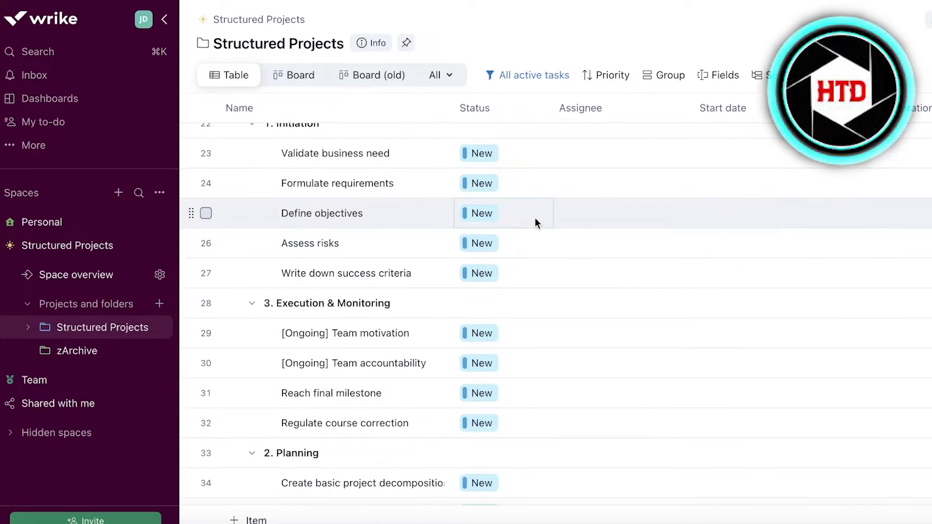
pyautogui.scroll(-5, 535, 219)
pyautogui.scroll(20, 408, 292)
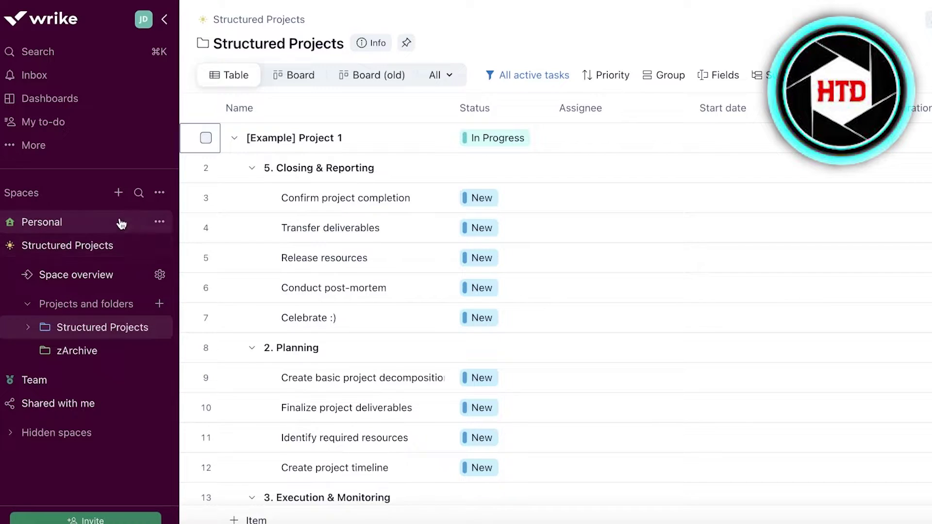
pyautogui.click(42, 143)
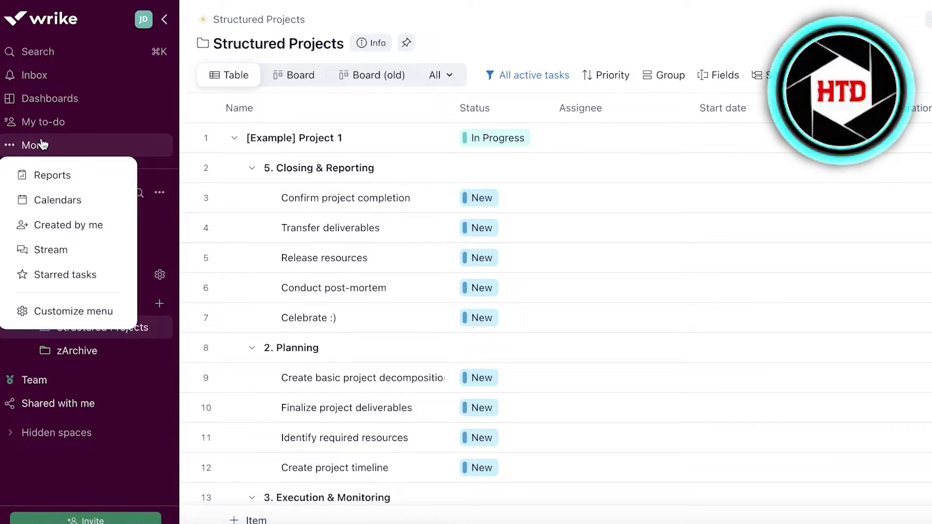
pyautogui.click(144, 22)
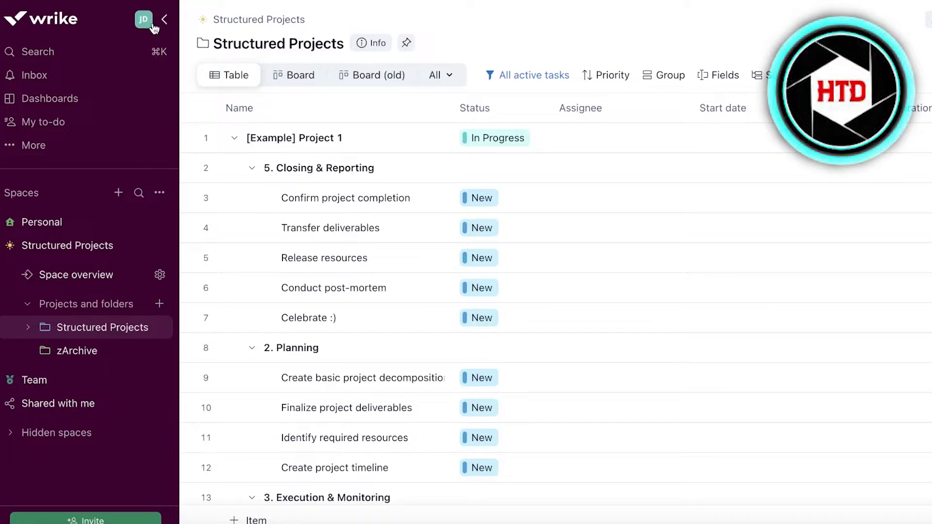
pyautogui.click(165, 19)
pyautogui.click(19, 19)
pyautogui.click(143, 19)
pyautogui.moveTo(278, 123)
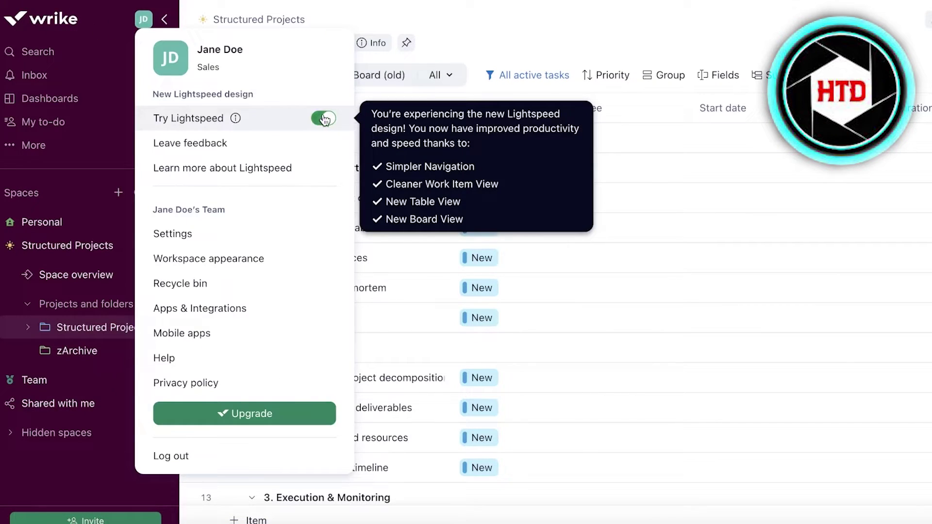
pyautogui.click(323, 118)
pyautogui.click(416, 334)
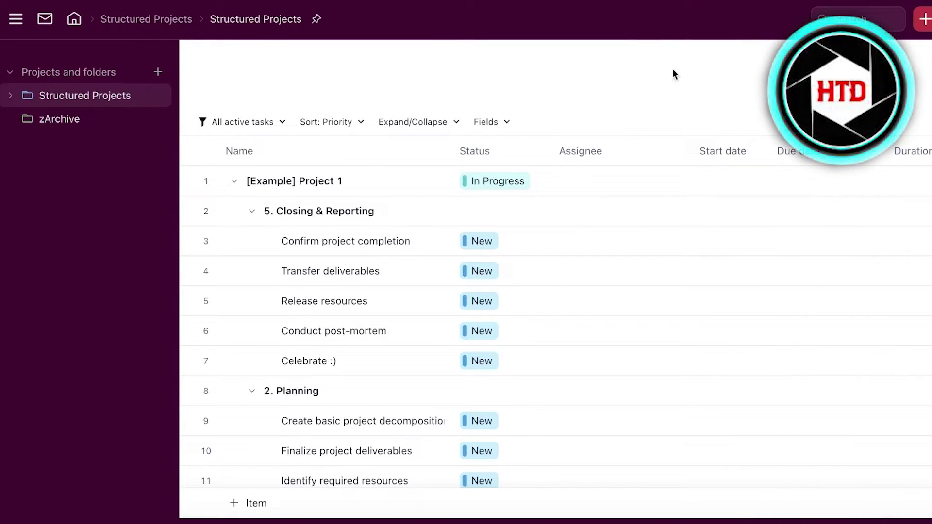
pyautogui.click(16, 21)
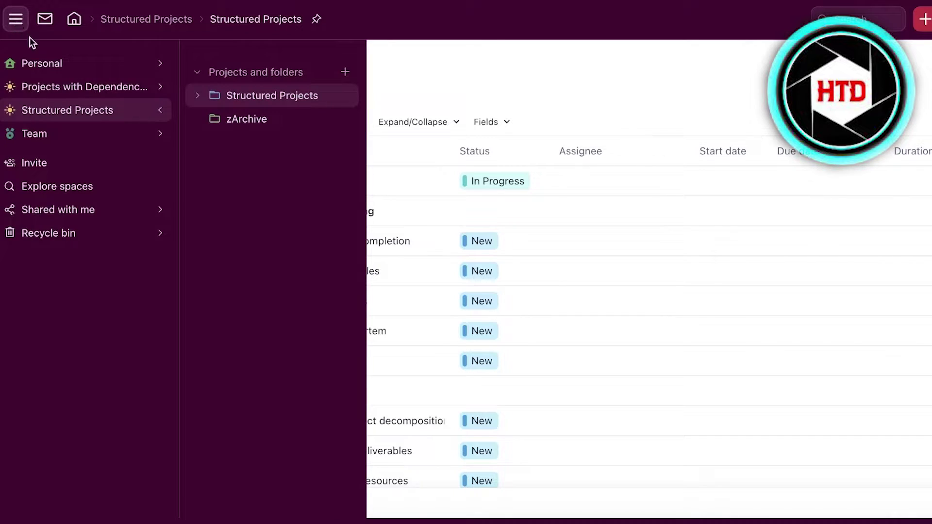
pyautogui.click(72, 19)
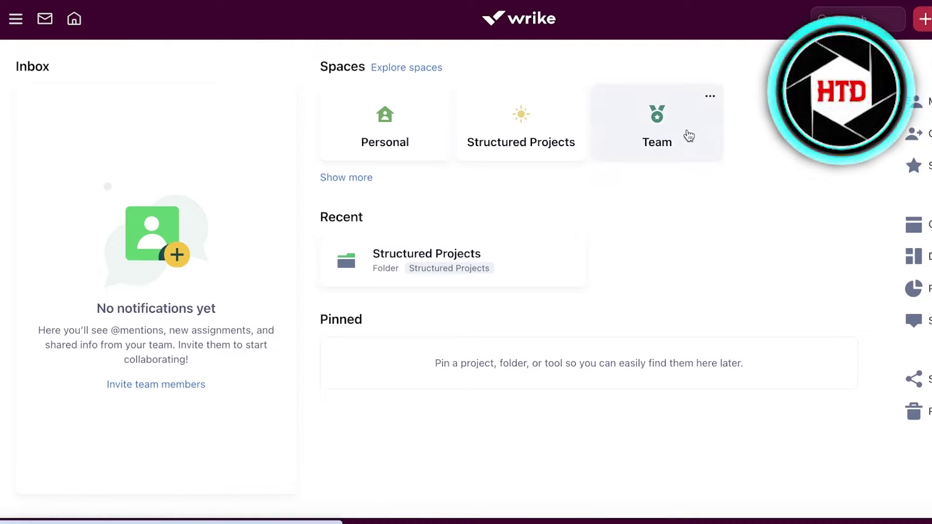
# Start a blank space named Durden with the description 'Pooject Management'.
pyautogui.click(311, 65)
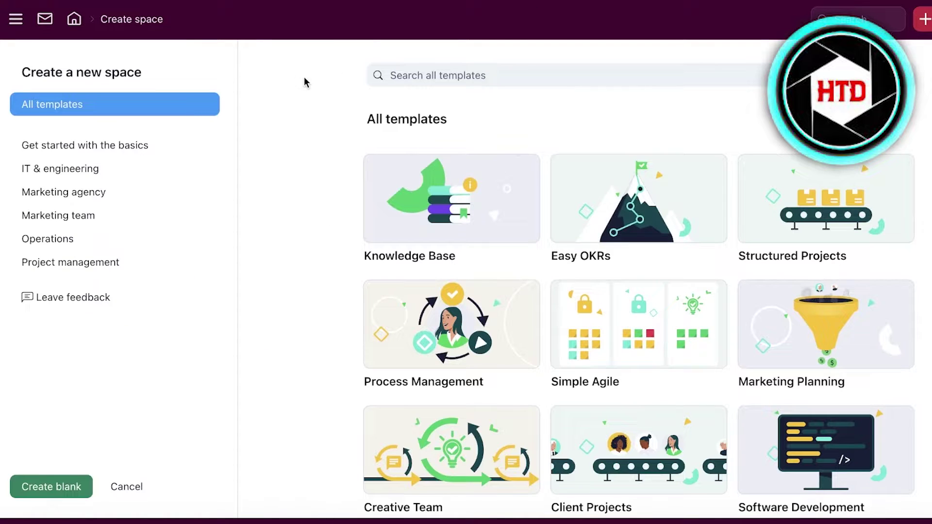
pyautogui.click(54, 494)
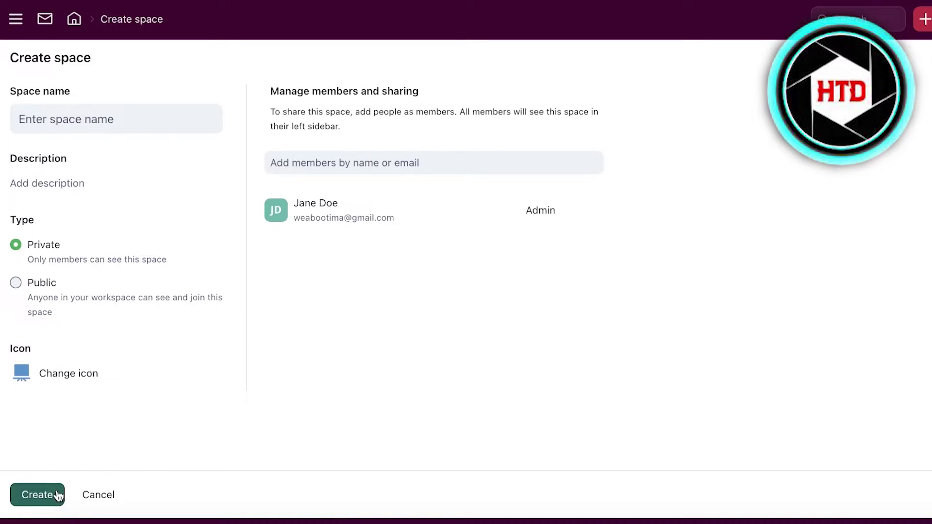
pyautogui.click(158, 107)
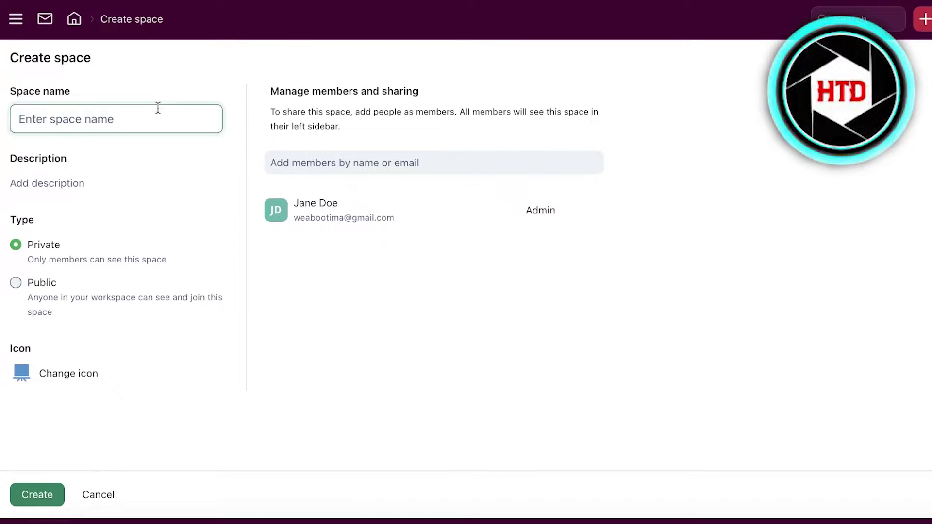
pyautogui.write('A')
pyautogui.press('BackSpace')
pyautogui.write('Durde')
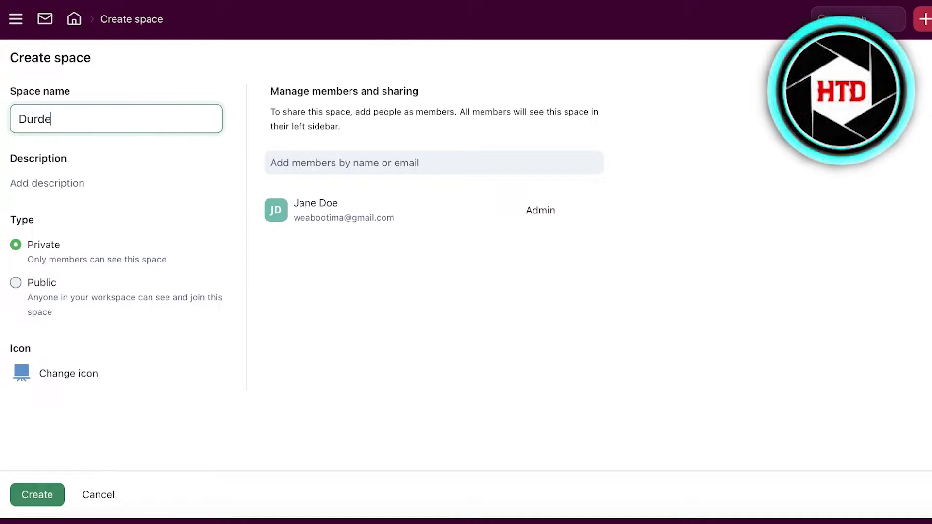
pyautogui.write('n')
pyautogui.click(72, 179)
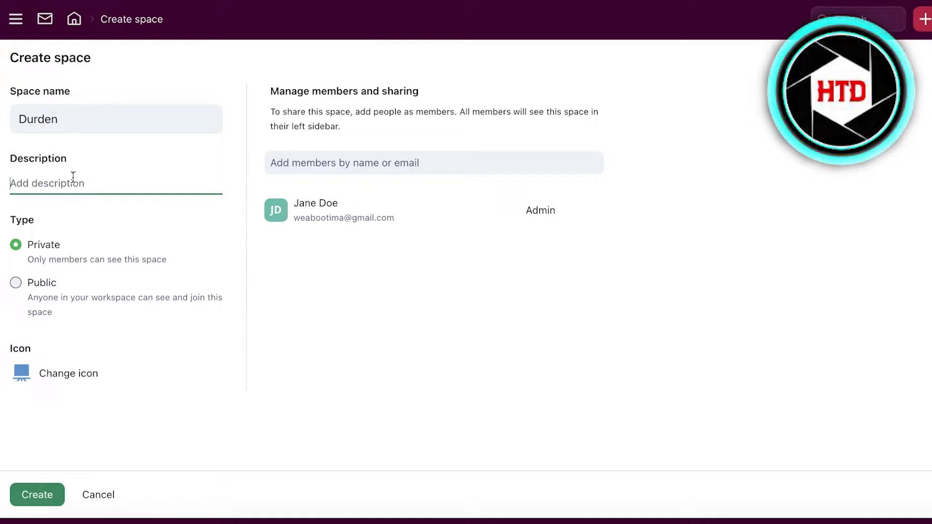
pyautogui.write('Po')
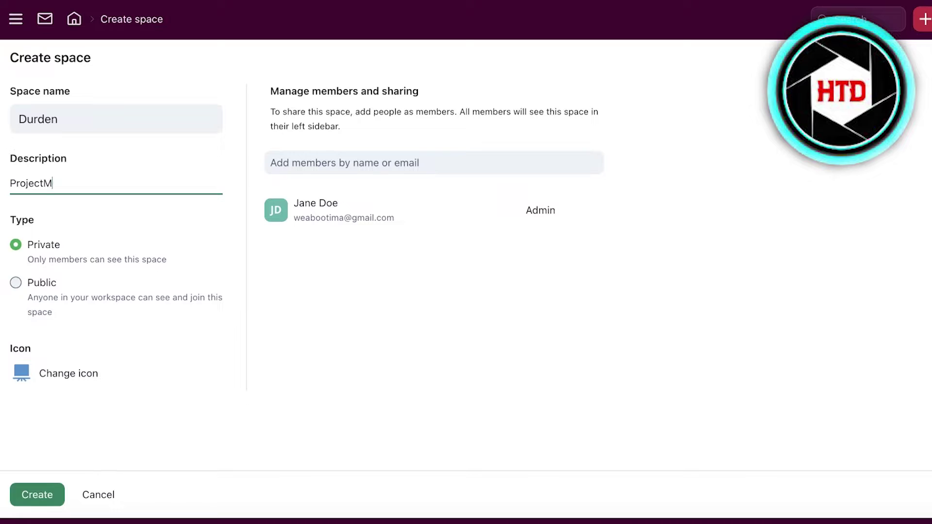
pyautogui.write('oject Management')
# Keep the space's access Private and add no other members.
pyautogui.click(41, 305)
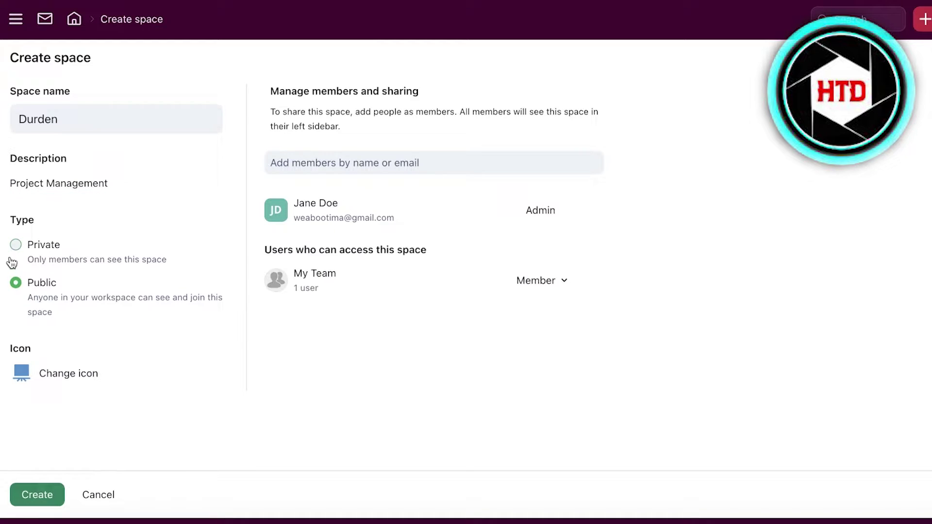
pyautogui.click(25, 245)
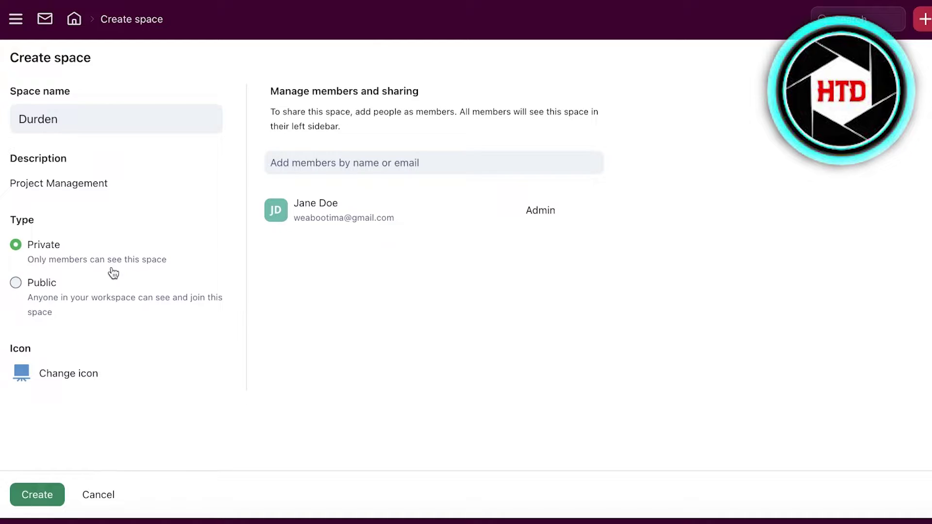
pyautogui.click(75, 289)
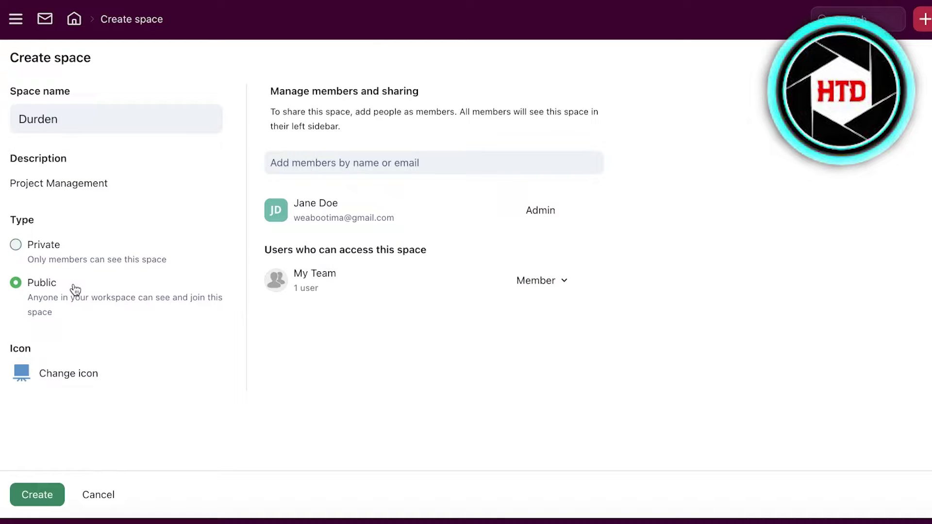
pyautogui.click(29, 251)
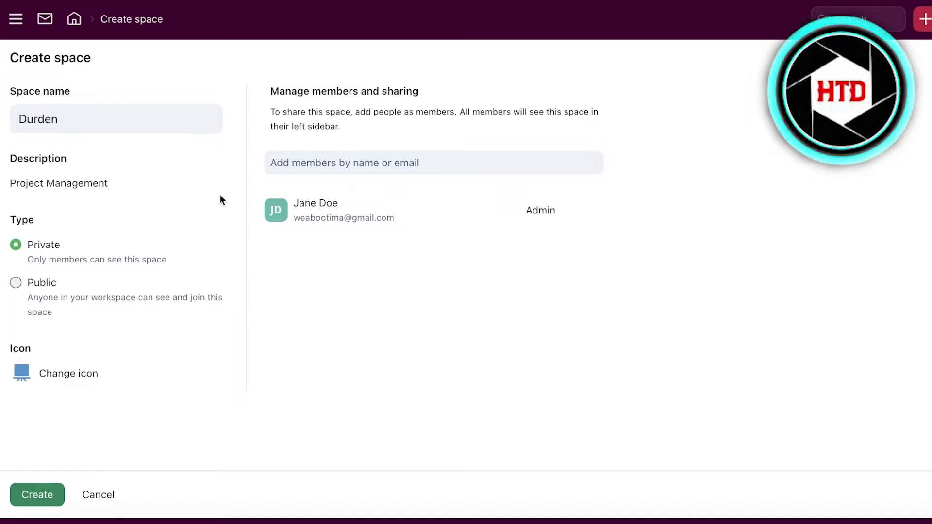
pyautogui.click(374, 157)
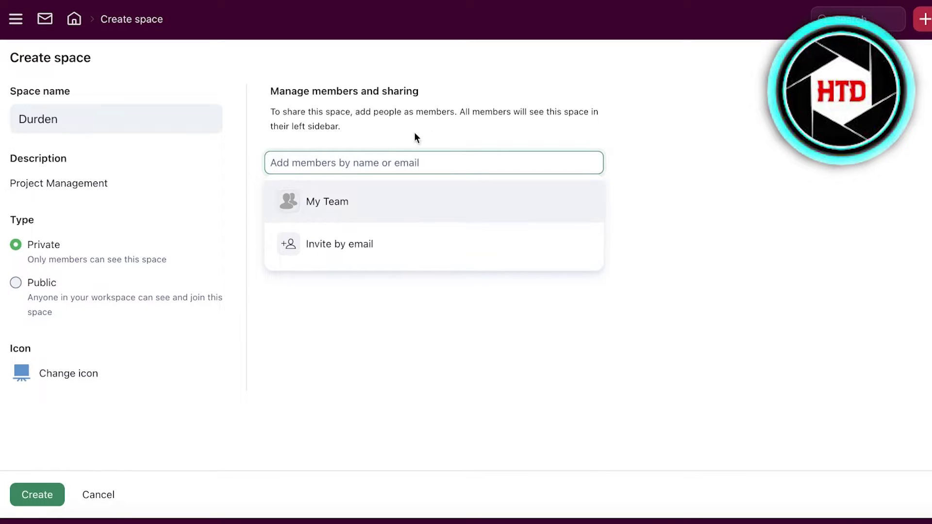
pyautogui.click(430, 136)
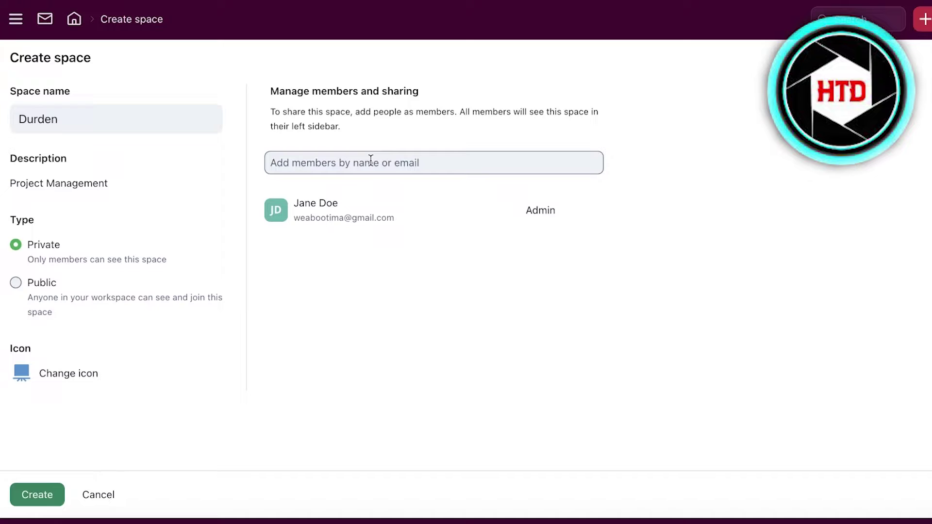
# Give the space a pink colour and target icon, then create it.
pyautogui.click(37, 373)
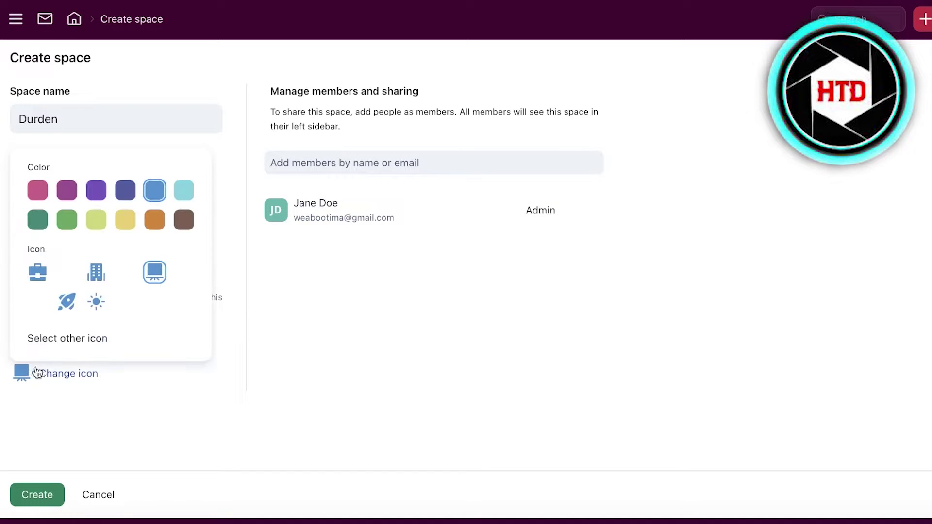
pyautogui.click(43, 195)
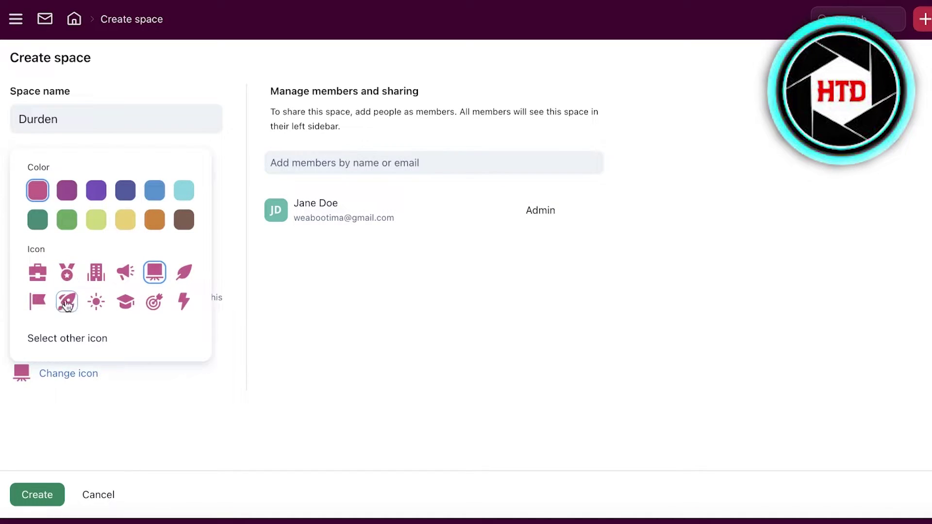
pyautogui.click(154, 302)
pyautogui.click(109, 397)
pyautogui.click(37, 495)
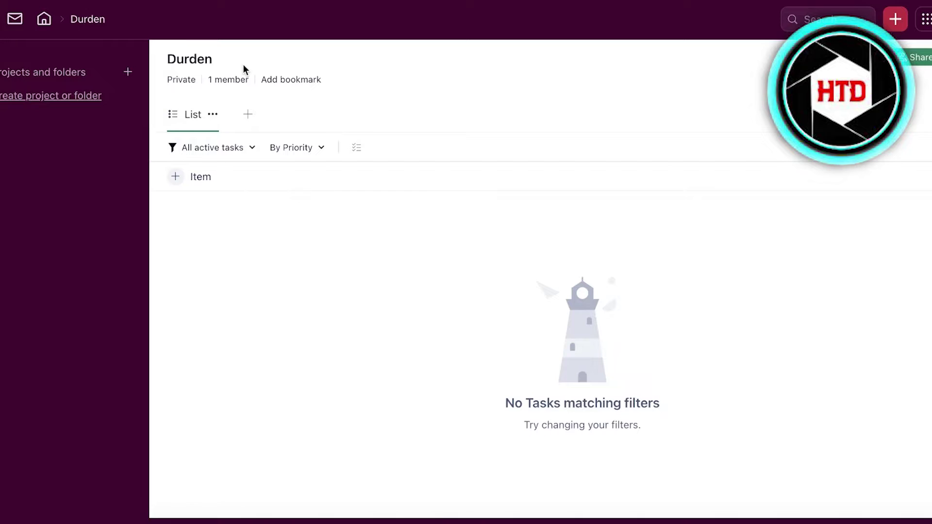
pyautogui.click(2, 74)
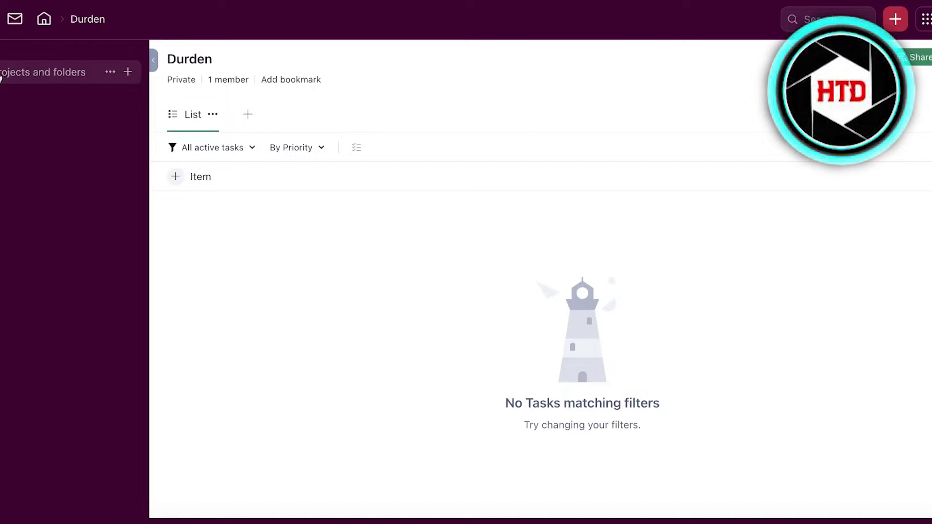
pyautogui.click(2, 76)
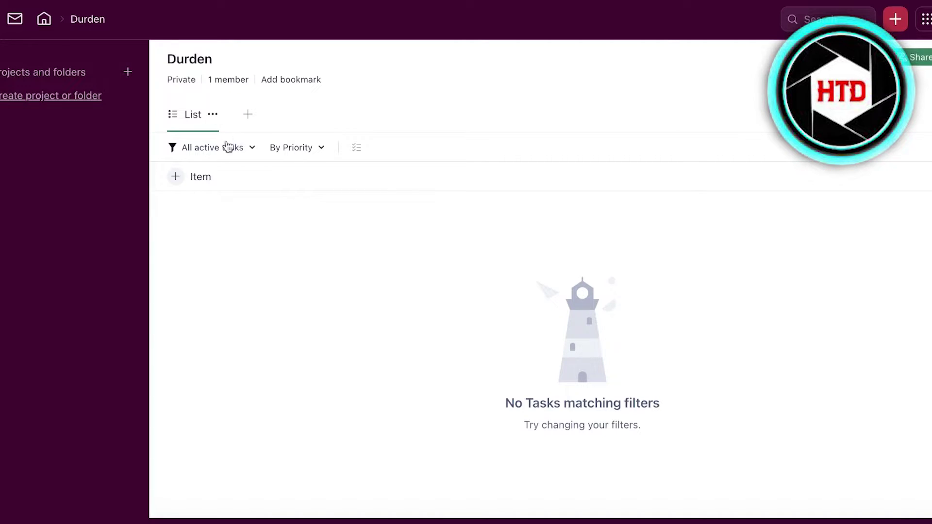
# Start a new project and set its finish date to 12/31/2023.
pyautogui.click(73, 97)
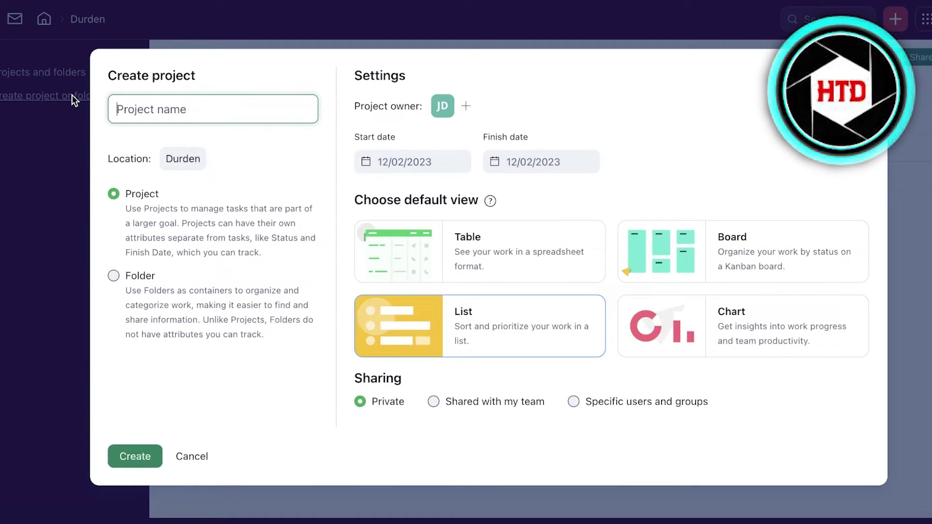
pyautogui.click(124, 276)
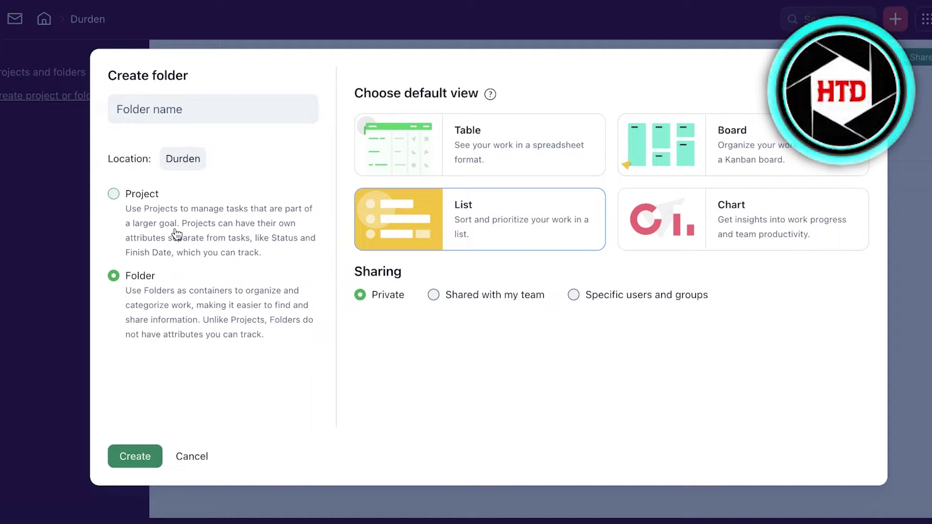
pyautogui.click(128, 198)
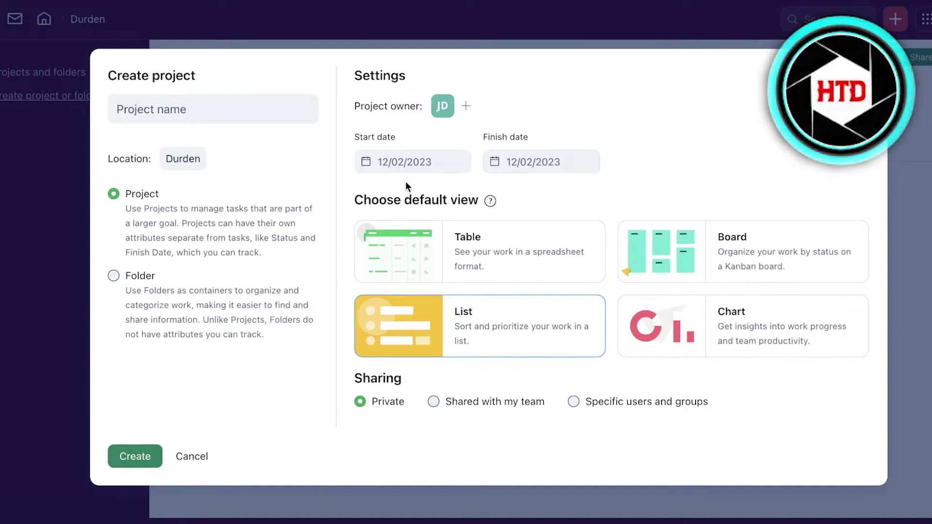
pyautogui.click(409, 160)
pyautogui.click(523, 163)
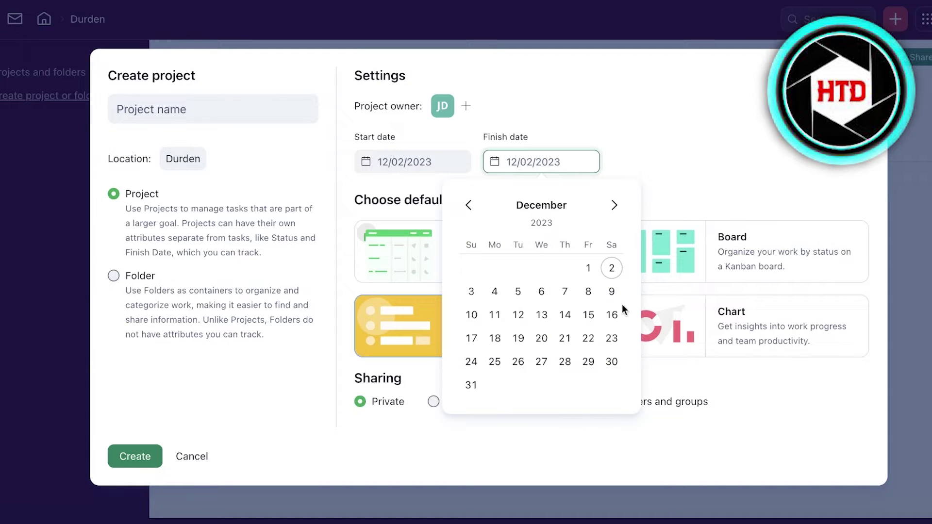
pyautogui.click(471, 386)
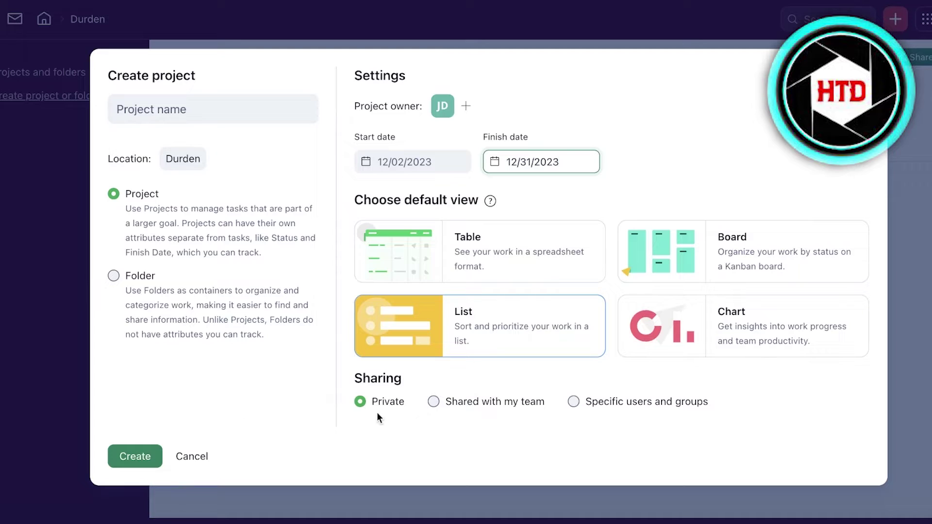
# Set the project's sharing to Shared with my team.
pyautogui.click(527, 415)
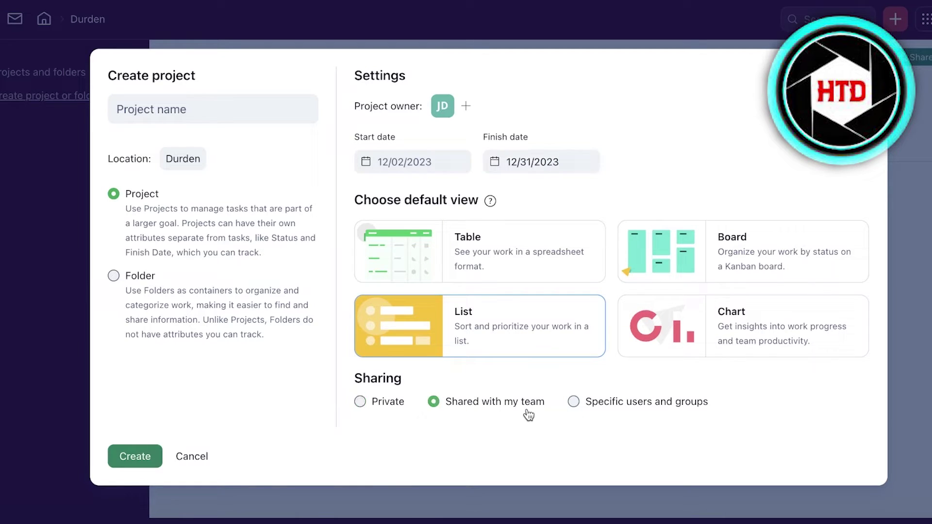
pyautogui.click(598, 402)
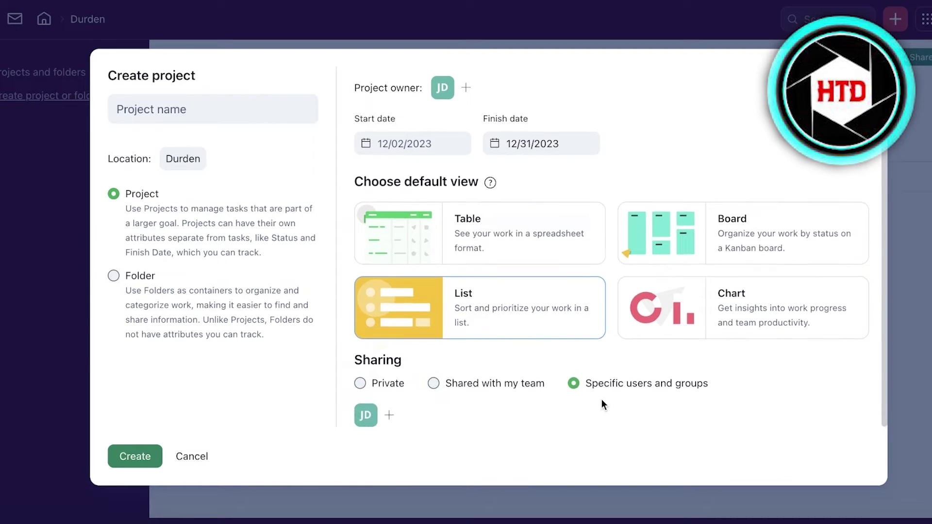
pyautogui.click(360, 385)
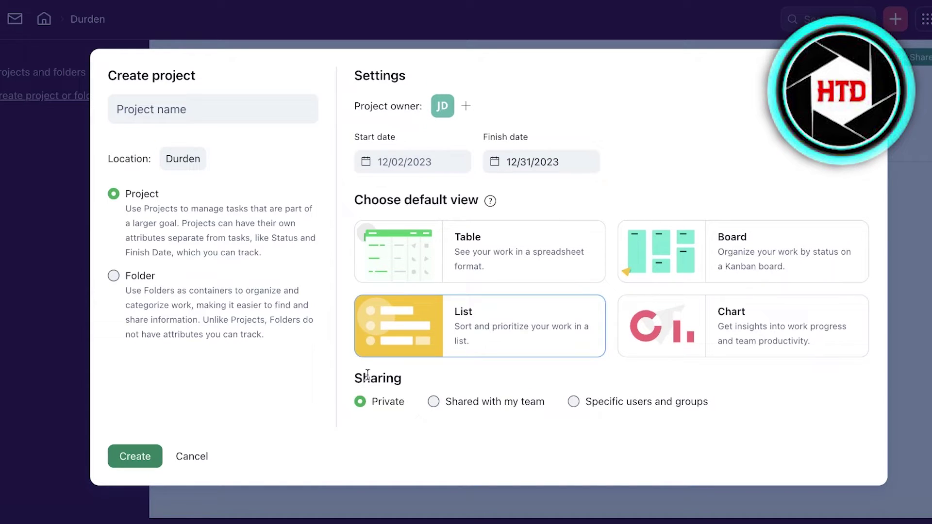
pyautogui.click(465, 407)
# Name the project Coffee Launch, create it and open it.
pyautogui.click(178, 98)
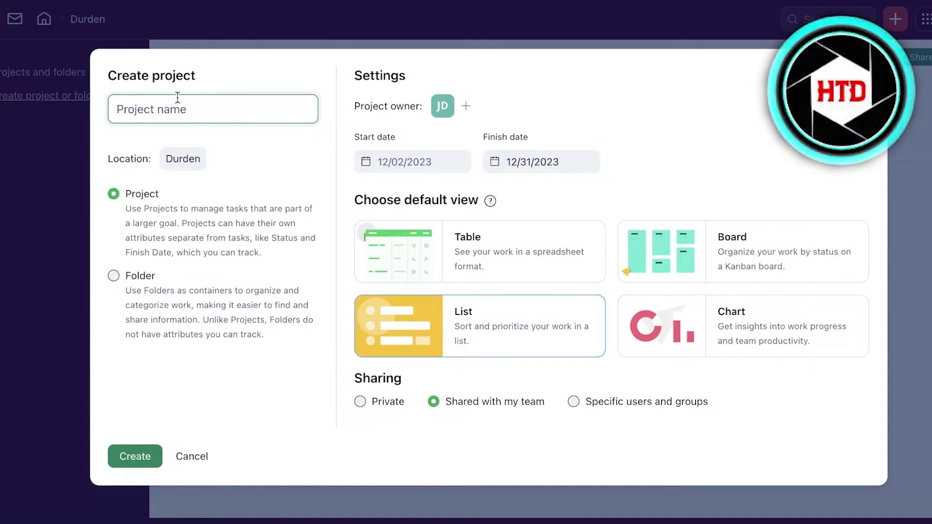
pyautogui.write('Mu')
pyautogui.press('BackSpace')
pyautogui.press('BackSpace')
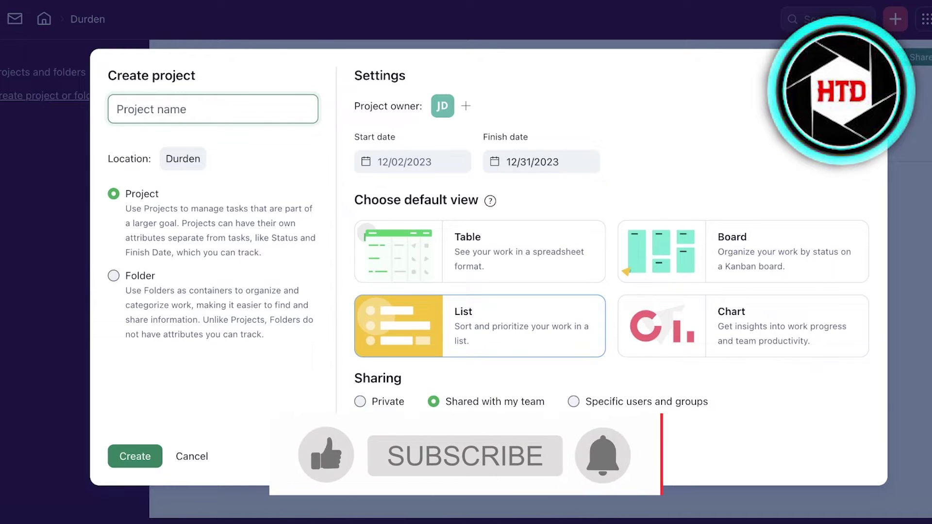
pyautogui.write('Coffee Launch')
pyautogui.press('Return')
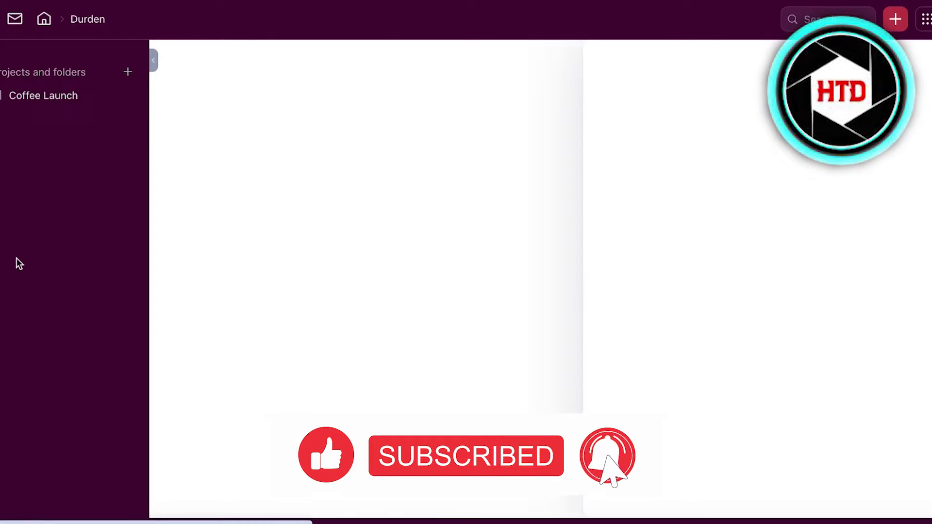
pyautogui.click(49, 96)
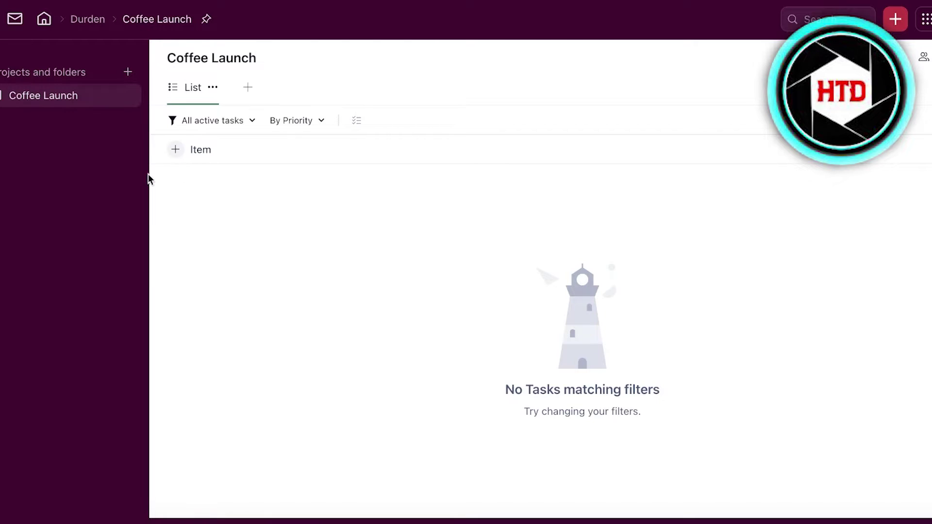
# Add a Board view beside the List tab and switch between List and Board.
pyautogui.moveTo(143, 176)
pyautogui.click(211, 87)
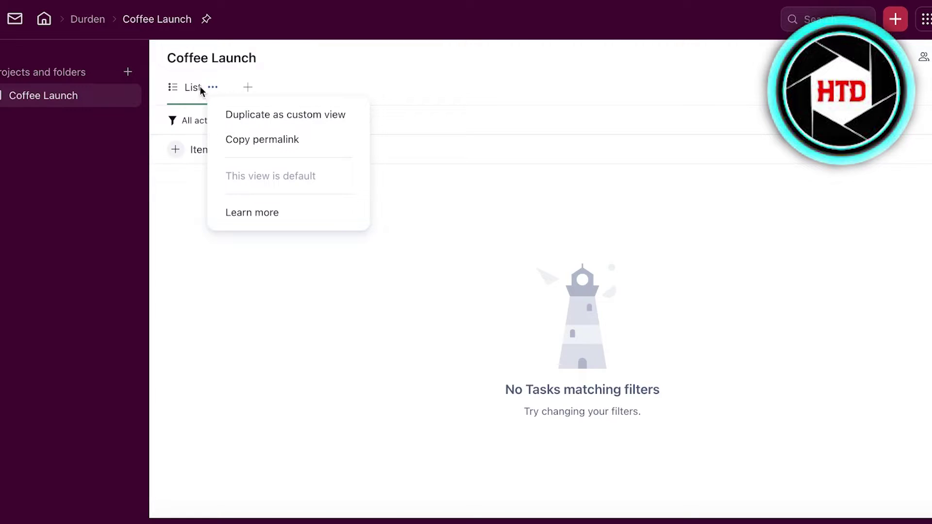
pyautogui.click(248, 88)
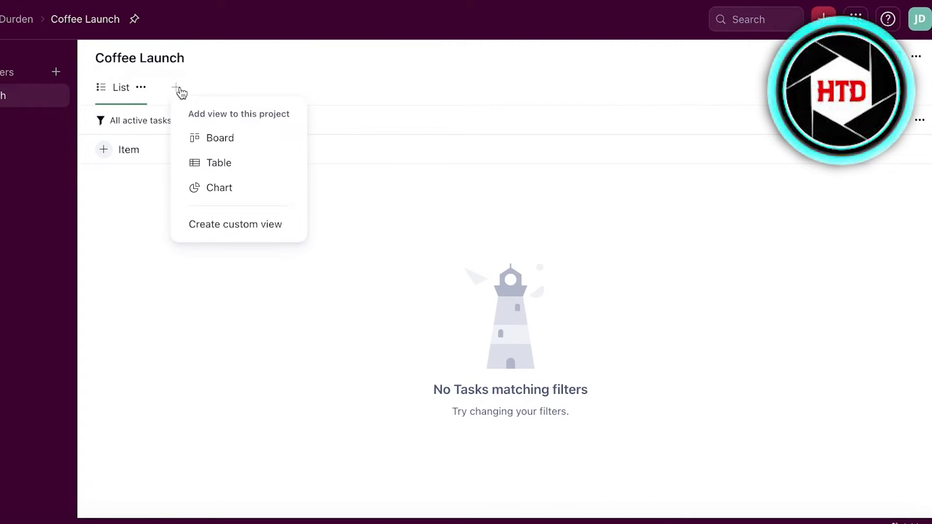
pyautogui.click(203, 139)
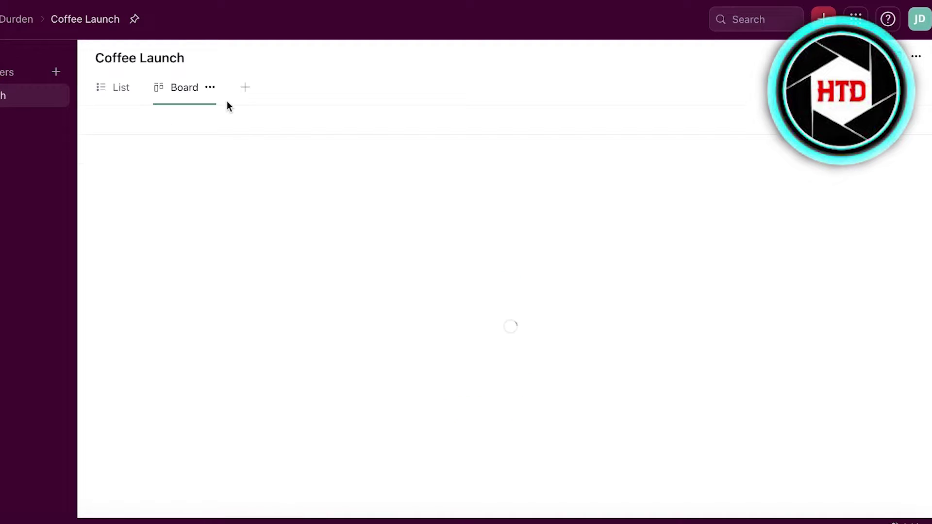
pyautogui.click(244, 88)
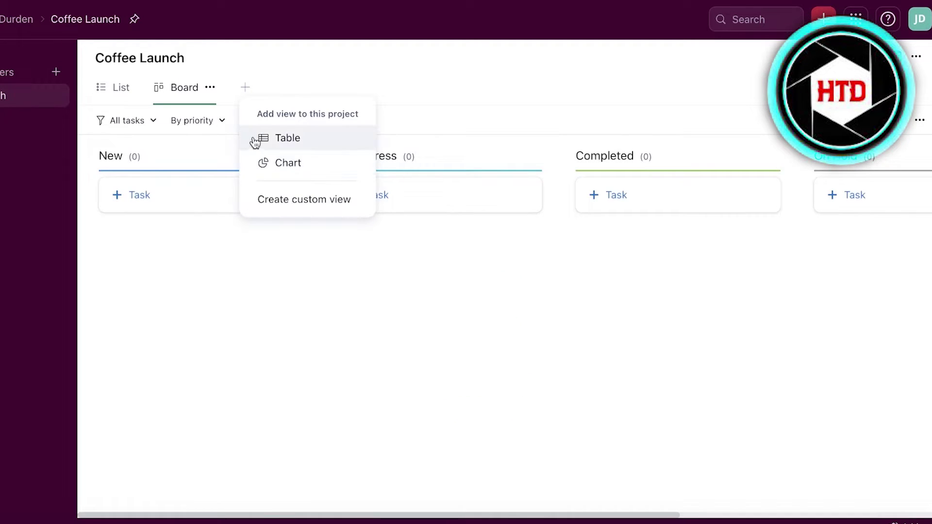
pyautogui.click(435, 72)
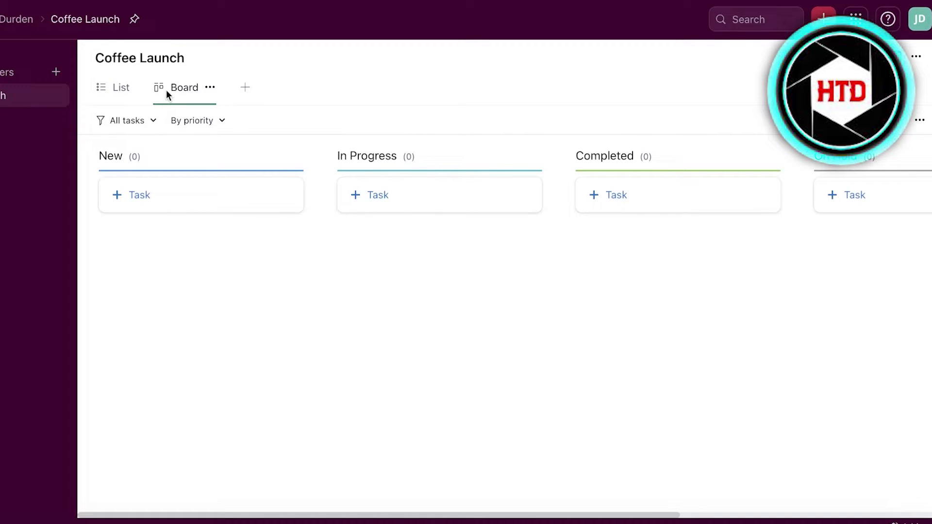
pyautogui.click(108, 97)
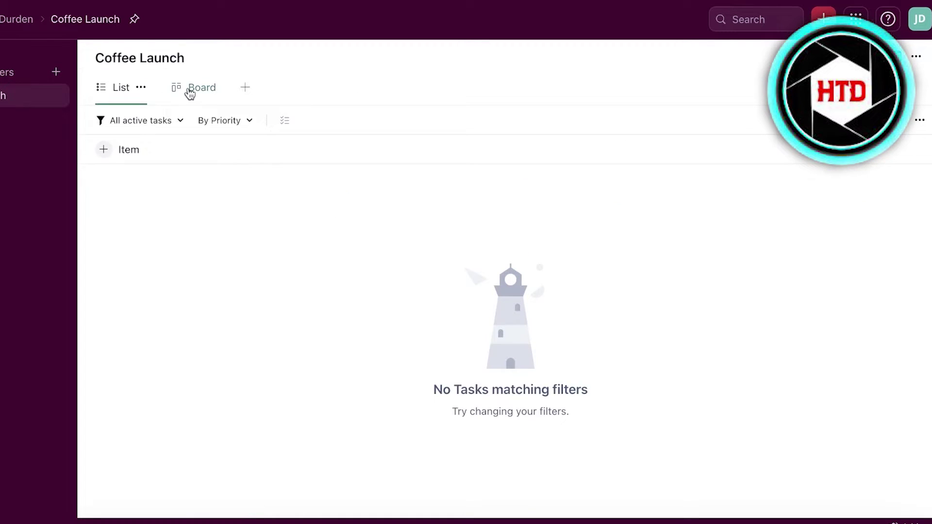
pyautogui.click(189, 92)
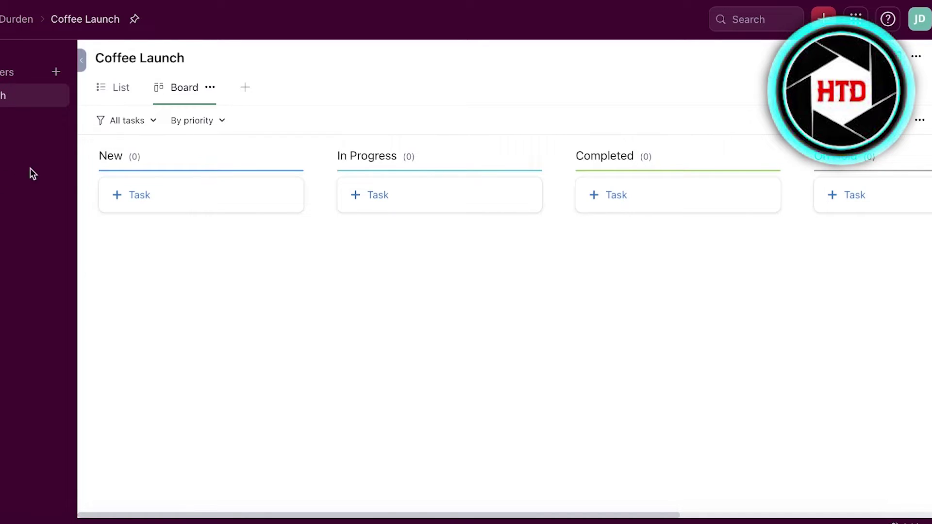
# Check the board's sort and display options without changes, then return to List view.
pyautogui.click(209, 122)
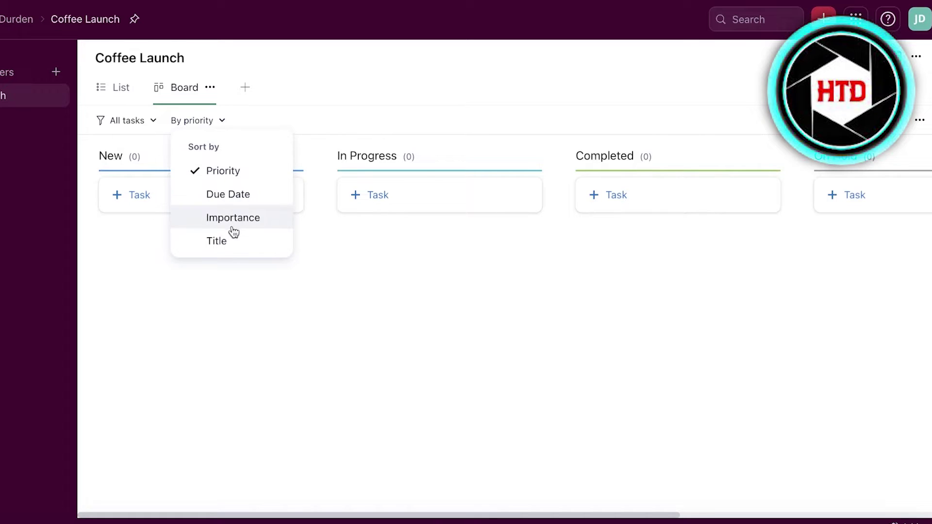
pyautogui.click(911, 121)
pyautogui.click(920, 124)
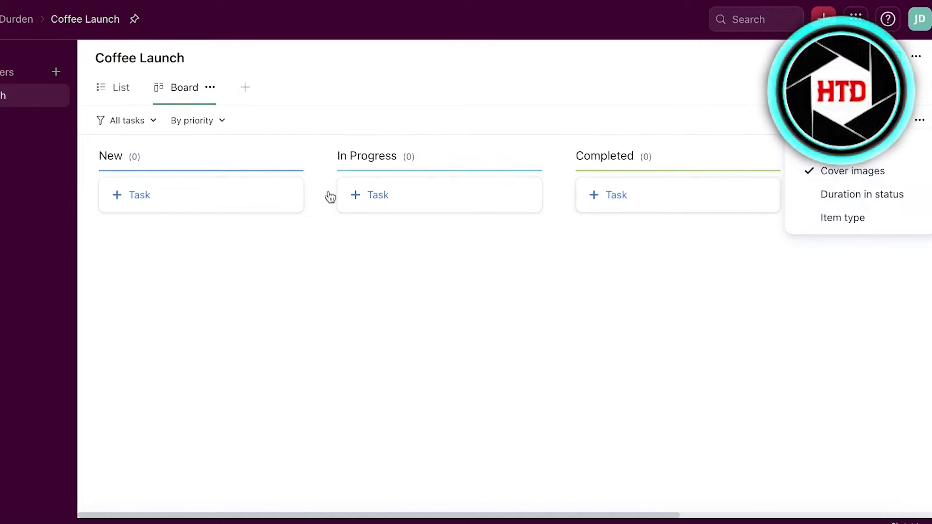
pyautogui.click(597, 86)
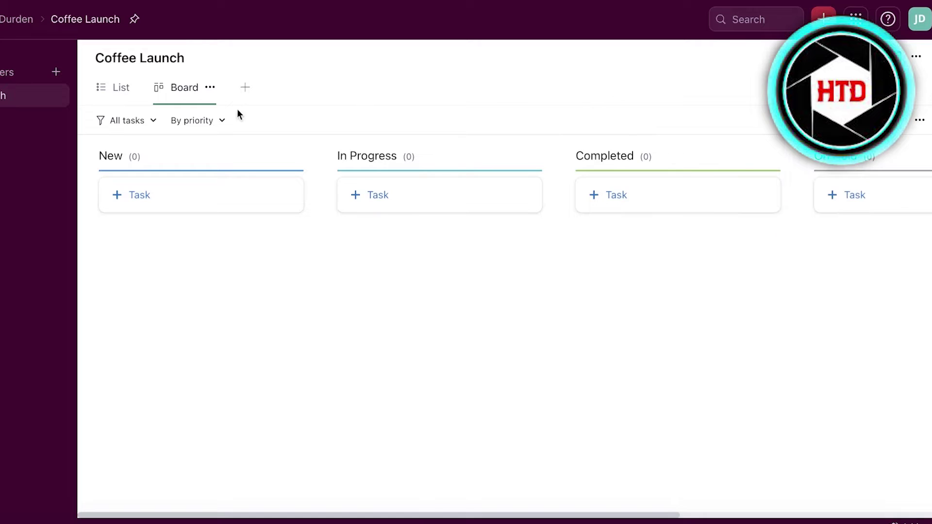
pyautogui.click(123, 90)
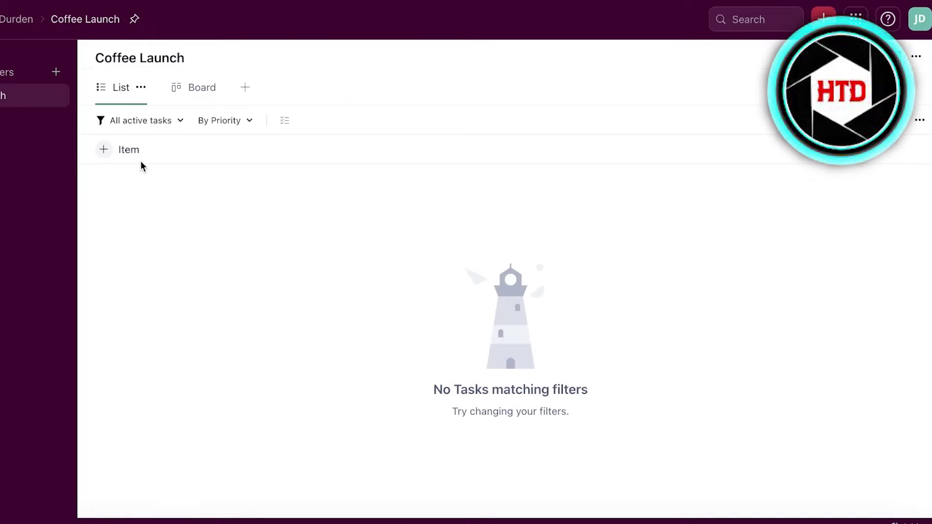
# Add an 'Ideas' task to the Coffee Launch list.
pyautogui.click(118, 146)
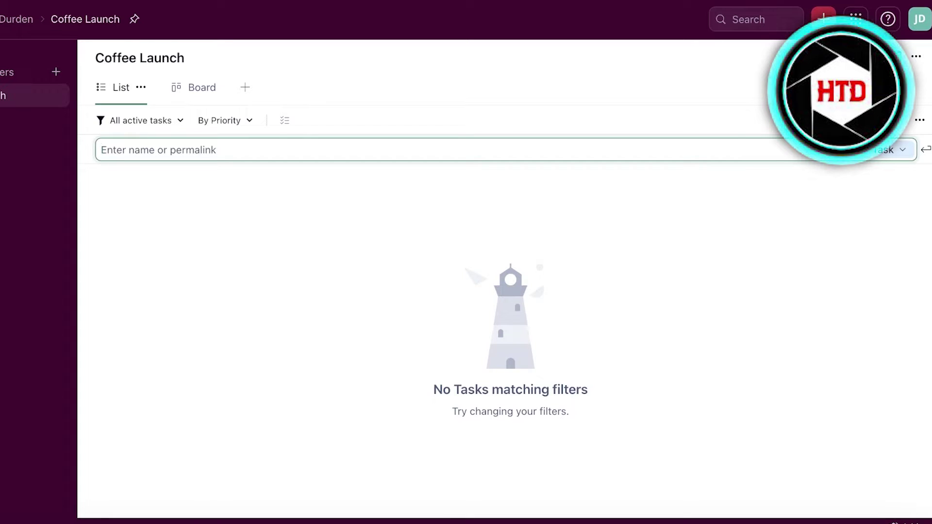
pyautogui.write('Ideas')
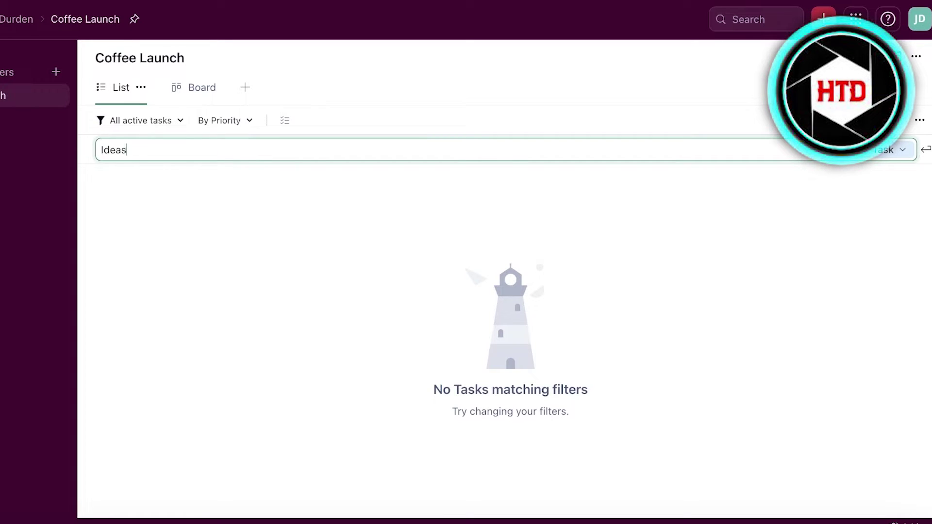
pyautogui.press('Return')
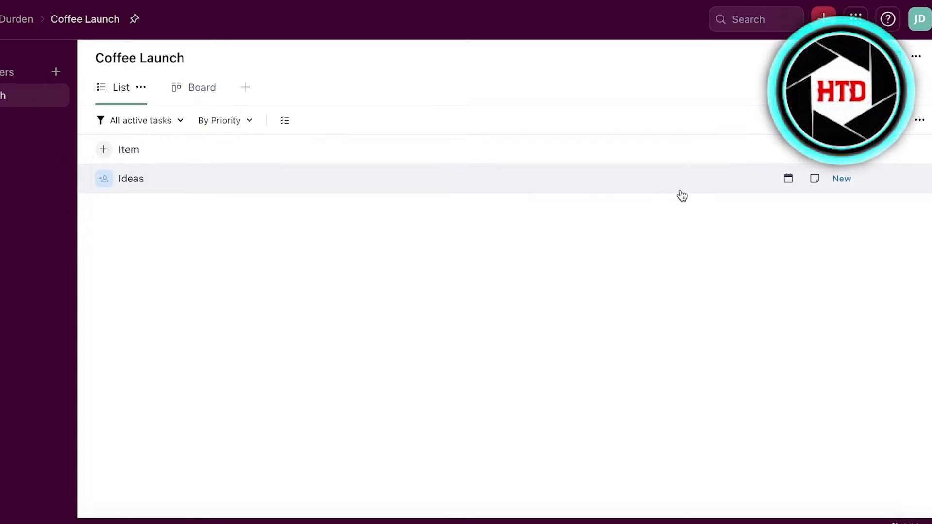
pyautogui.click(680, 191)
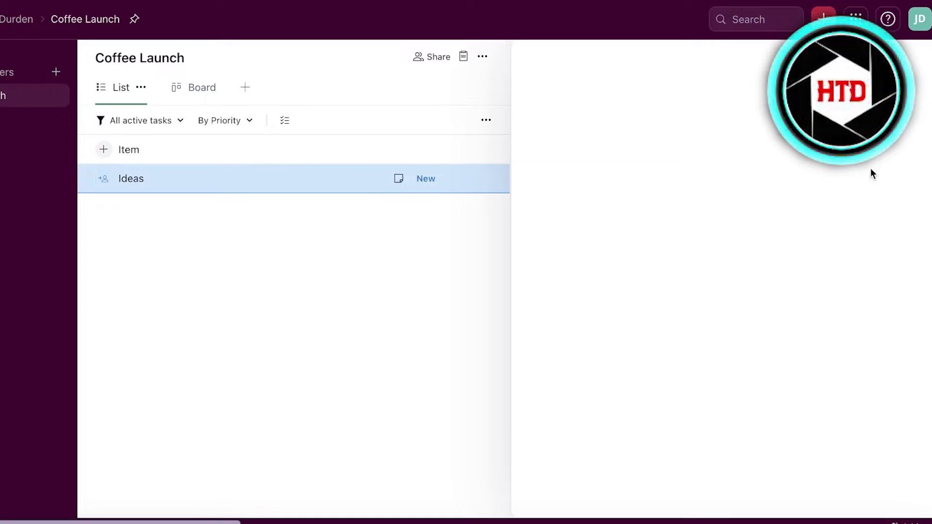
pyautogui.click(377, 195)
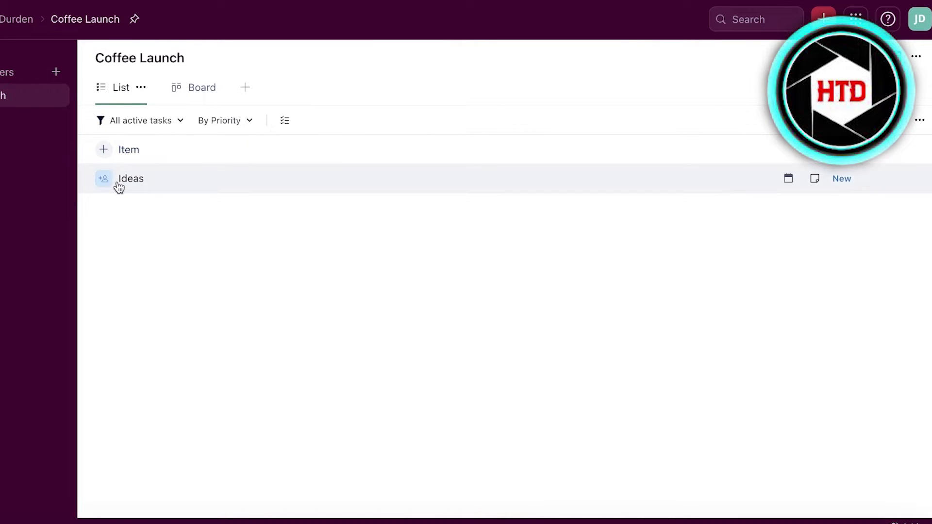
pyautogui.moveTo(116, 185); pyautogui.dragTo(128, 159)
# Add the tasks 'Ad Idea' and 'Facebook Marketing' below Ideas.
pyautogui.click(129, 151)
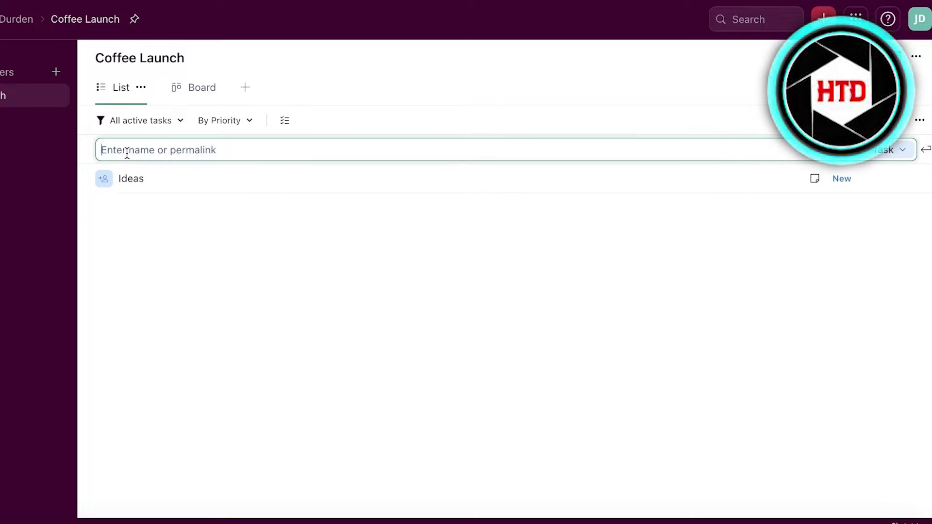
pyautogui.write('A')
pyautogui.press('BackSpace')
pyautogui.write('A')
pyautogui.press('BackSpace')
pyautogui.write('Ad IDea')
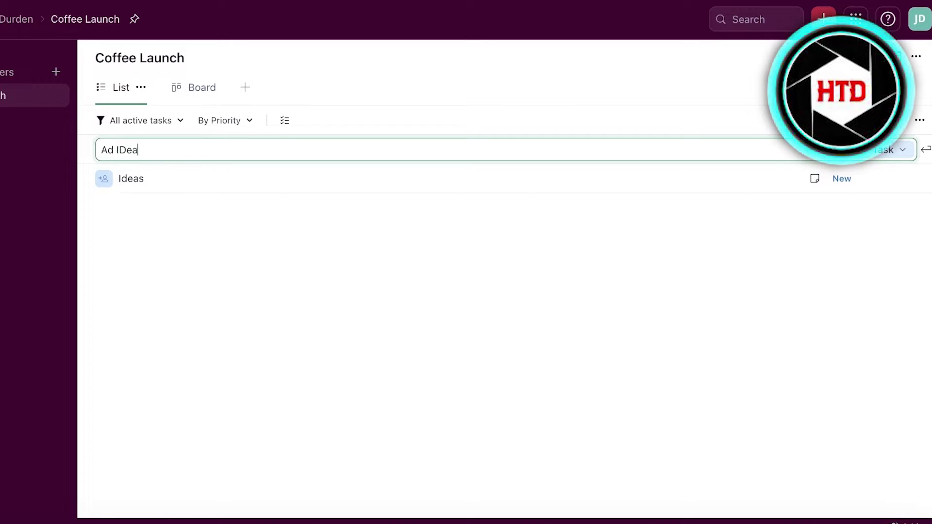
pyautogui.press('Return')
pyautogui.write('Fac')
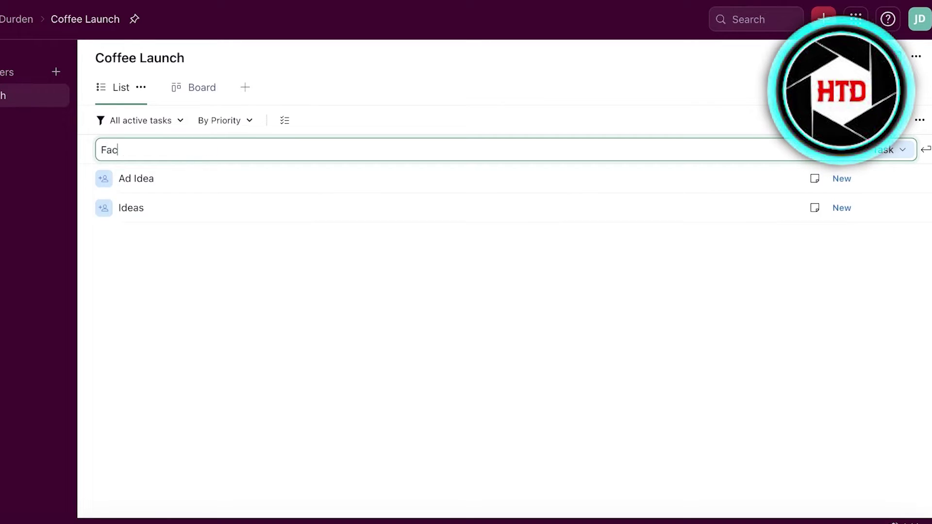
pyautogui.write('ebook Marketing')
pyautogui.press('Return')
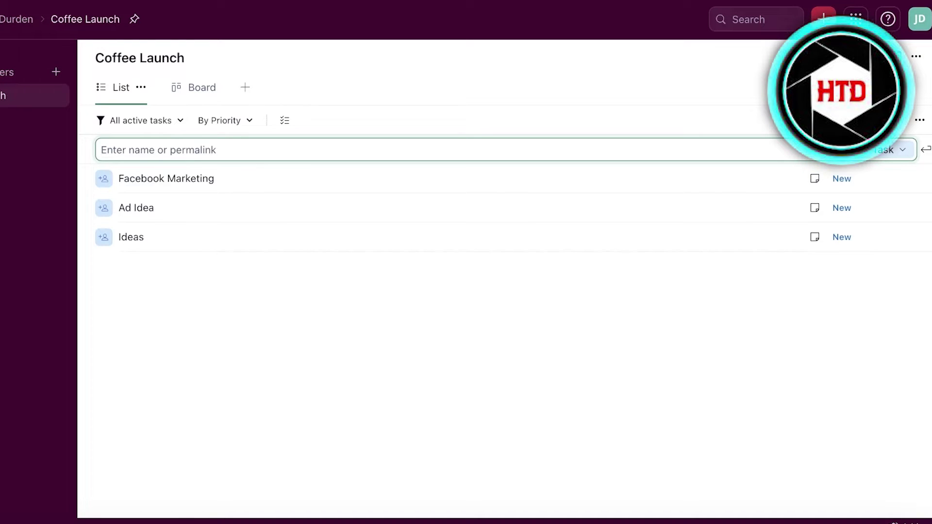
pyautogui.click(139, 334)
# Nest Ideas under Facebook Marketing, move it back to top level, then view the board.
pyautogui.moveTo(126, 248); pyautogui.dragTo(136, 174)
pyautogui.click(87, 180)
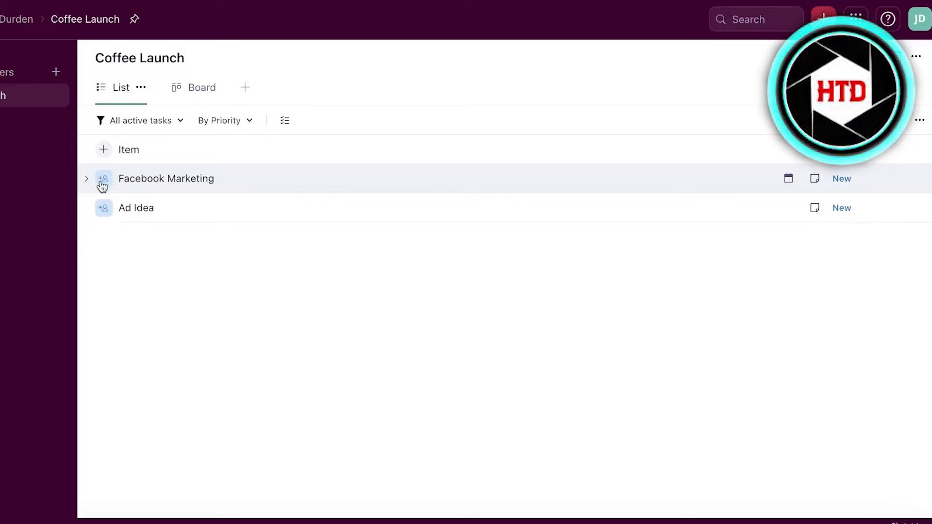
pyautogui.click(87, 180)
pyautogui.moveTo(127, 214); pyautogui.dragTo(74, 163)
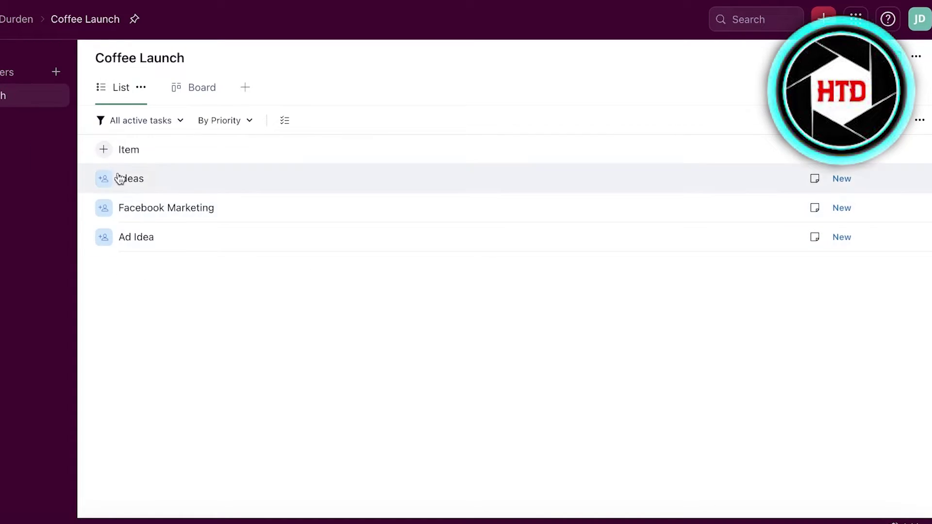
pyautogui.click(189, 90)
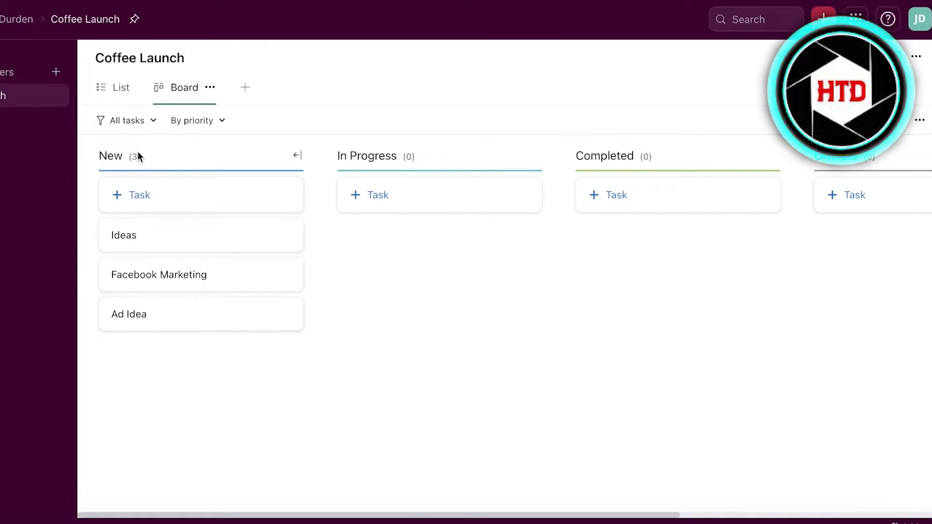
# Collapse and re-expand the New column, check the Ideas card options, then go back to List view.
pyautogui.click(297, 156)
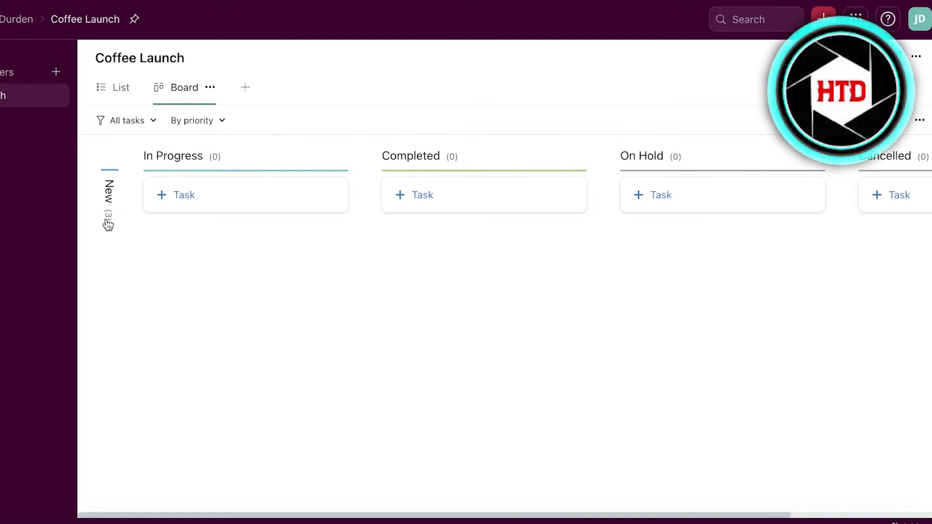
pyautogui.click(109, 195)
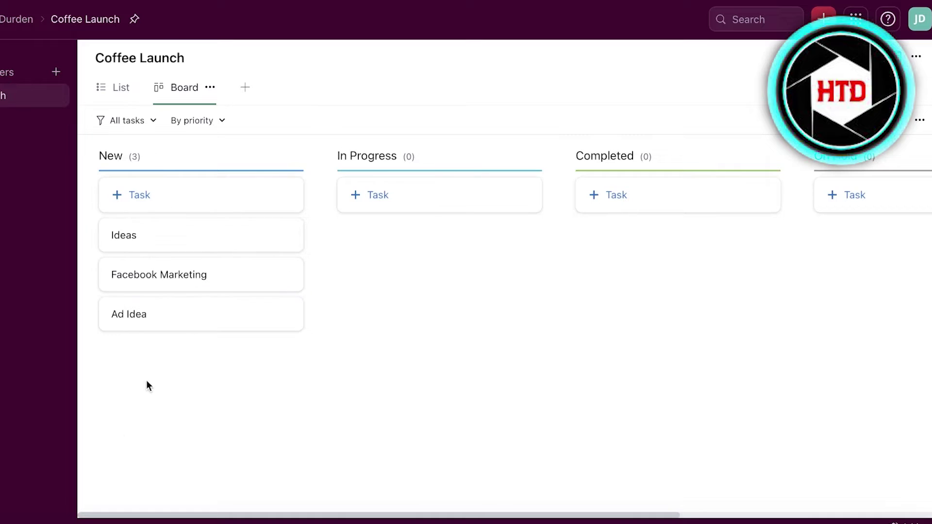
pyautogui.click(285, 237)
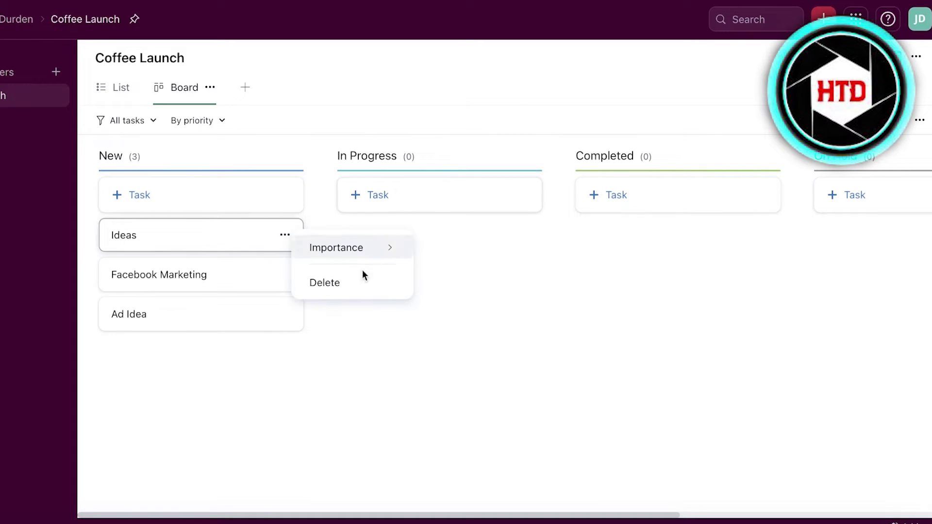
pyautogui.click(462, 320)
pyautogui.click(108, 97)
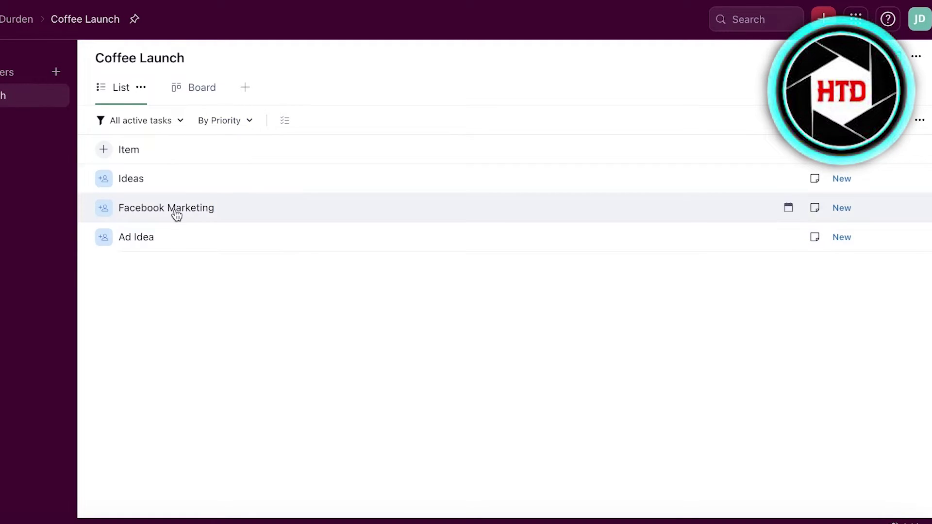
# Open Facebook Marketing's details and assign the task to the listed user.
pyautogui.click(176, 214)
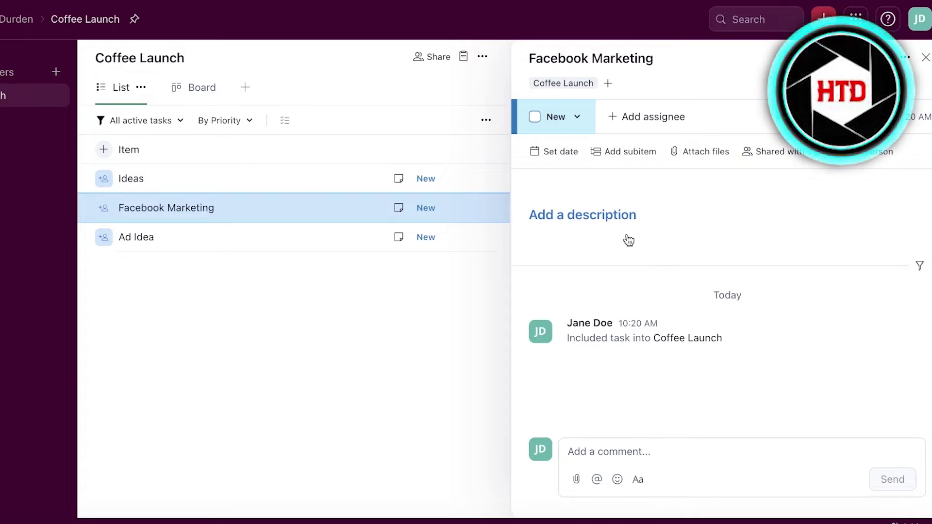
pyautogui.click(560, 117)
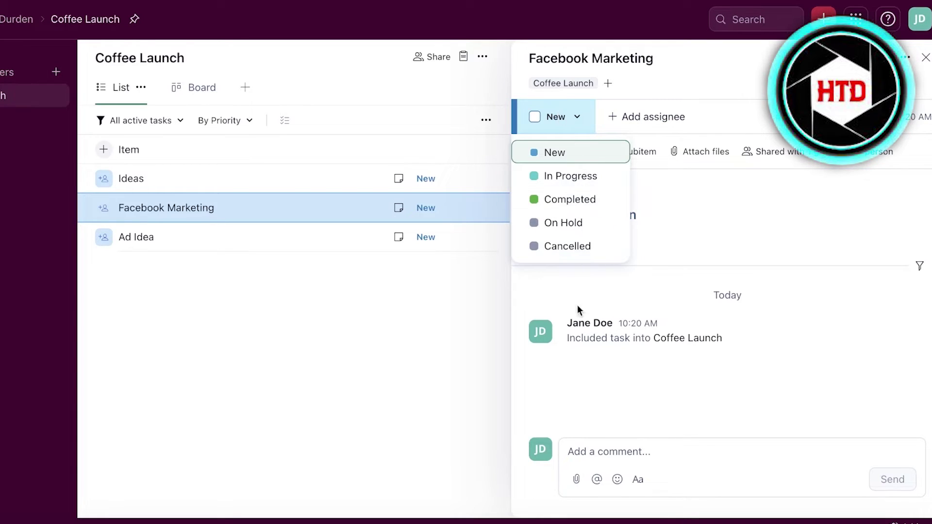
pyautogui.click(646, 122)
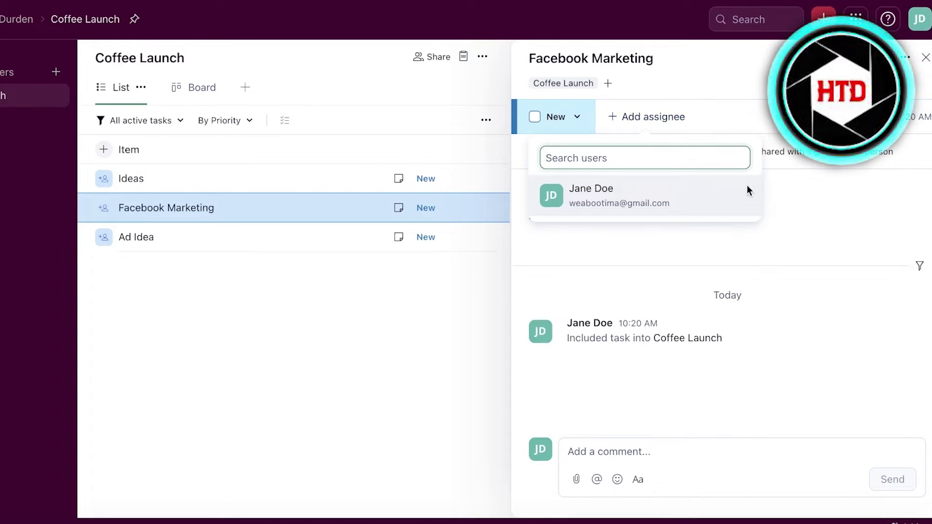
pyautogui.click(631, 194)
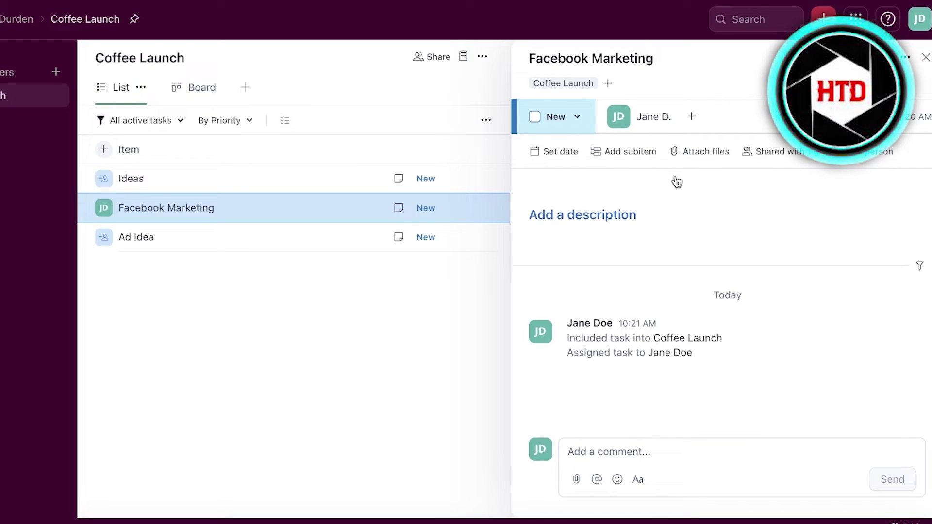
# Set Facebook Marketing's dates to Dec 6 through Dec 13 and save.
pyautogui.click(549, 155)
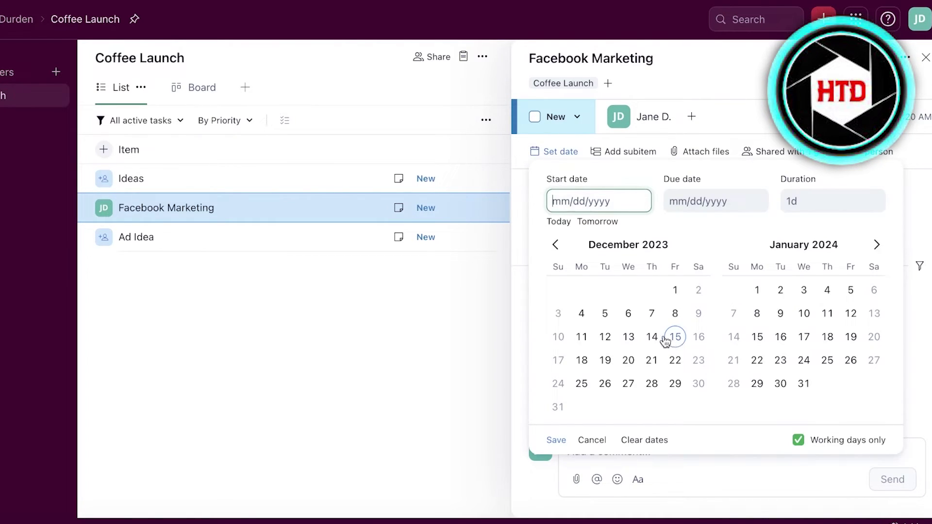
pyautogui.click(631, 316)
pyautogui.click(674, 290)
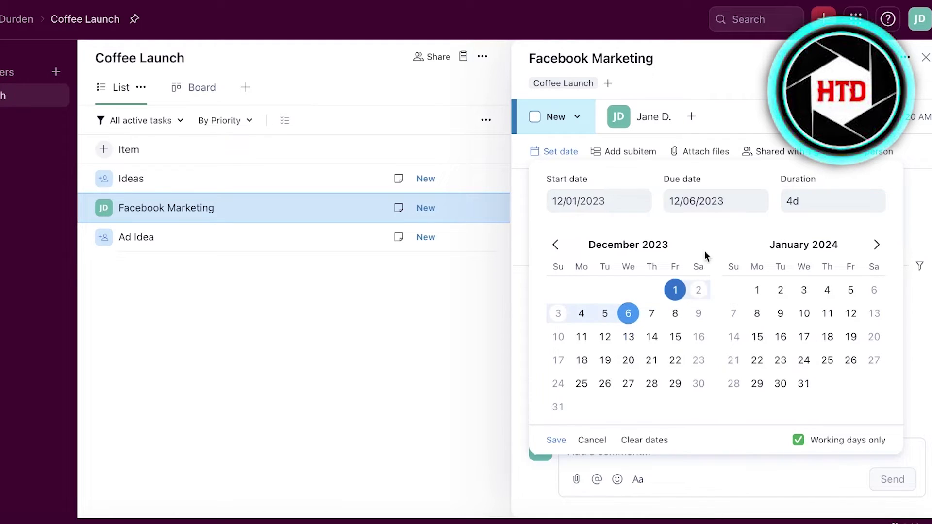
pyautogui.click(704, 204)
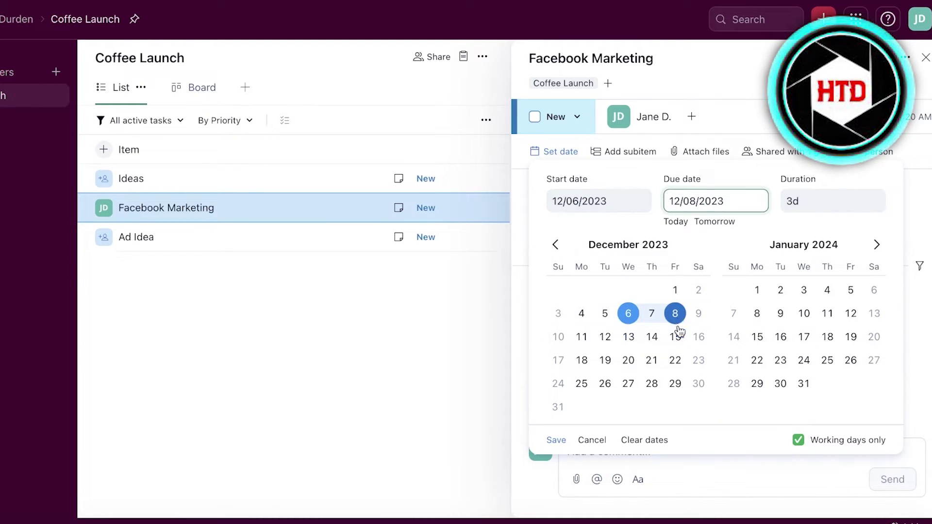
pyautogui.click(631, 338)
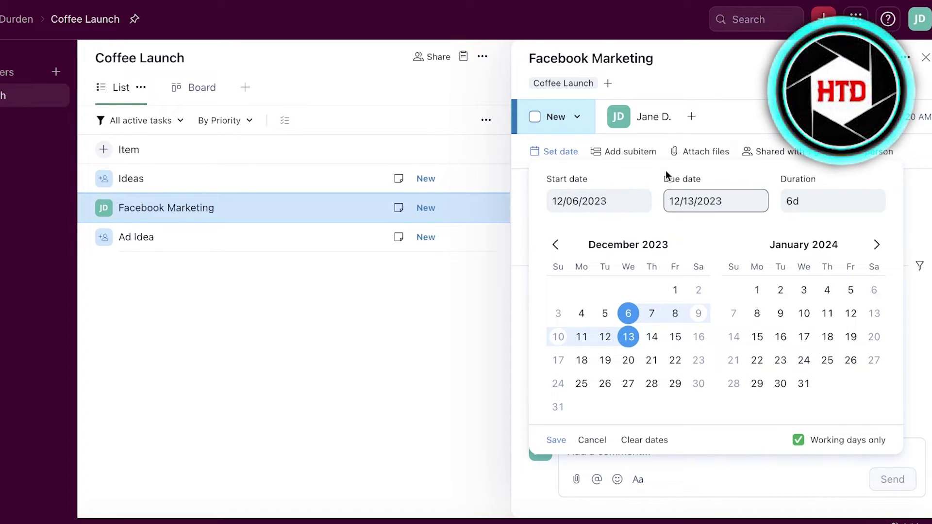
pyautogui.click(744, 112)
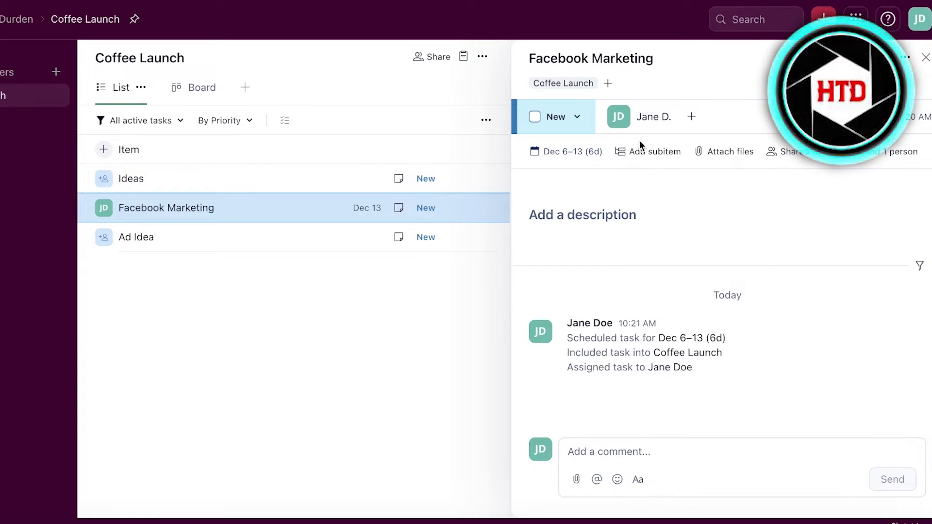
# Enter subitems 'Create coffee facebook page', 'run ads', 'build a contest' and 'contest winner' under Facebook Marketing.
pyautogui.click(655, 152)
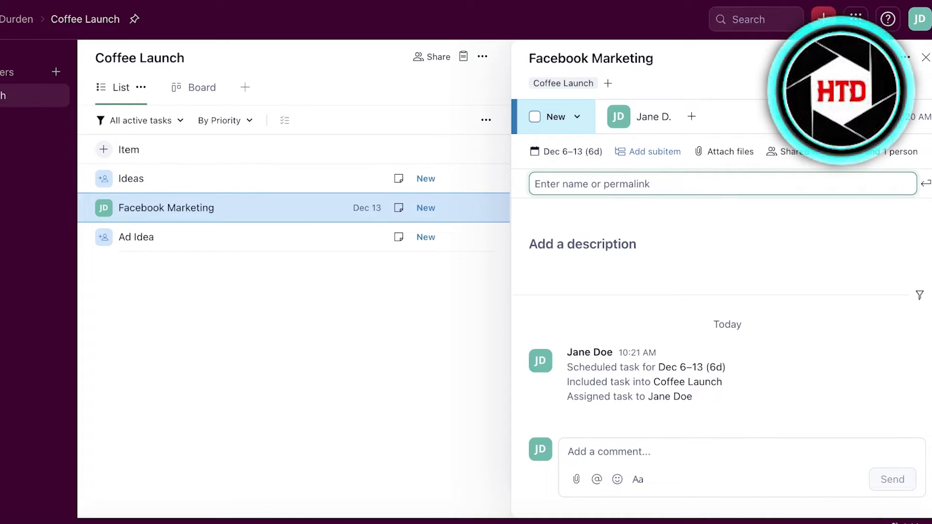
pyautogui.write('Create')
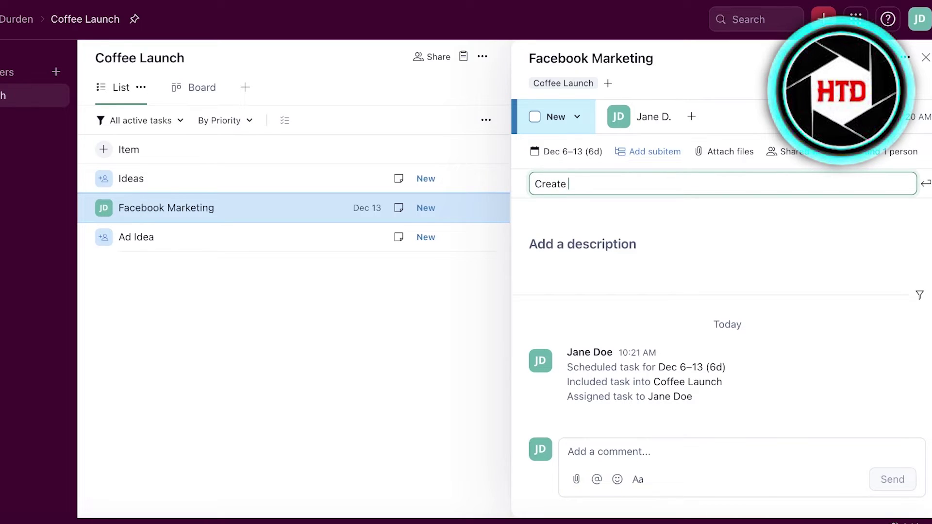
pyautogui.write(' coffee ')
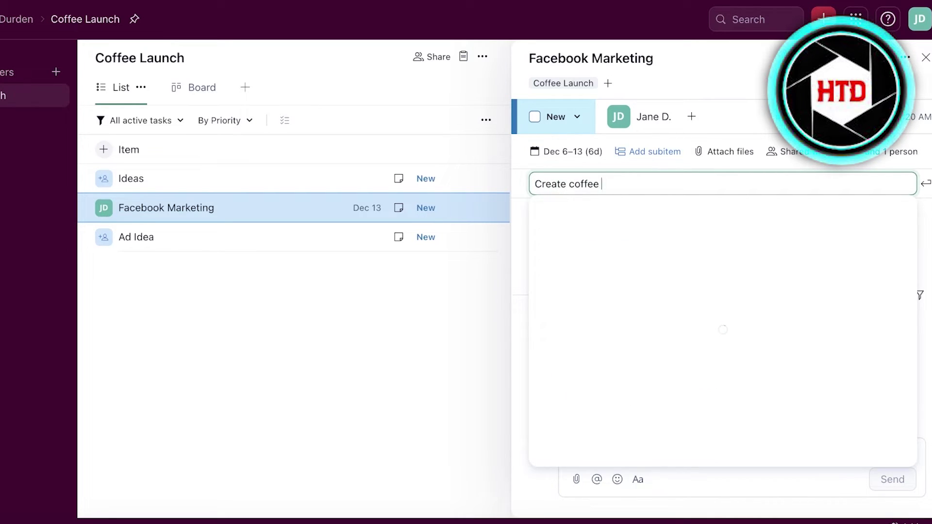
pyautogui.write('facebook page')
pyautogui.press('Return')
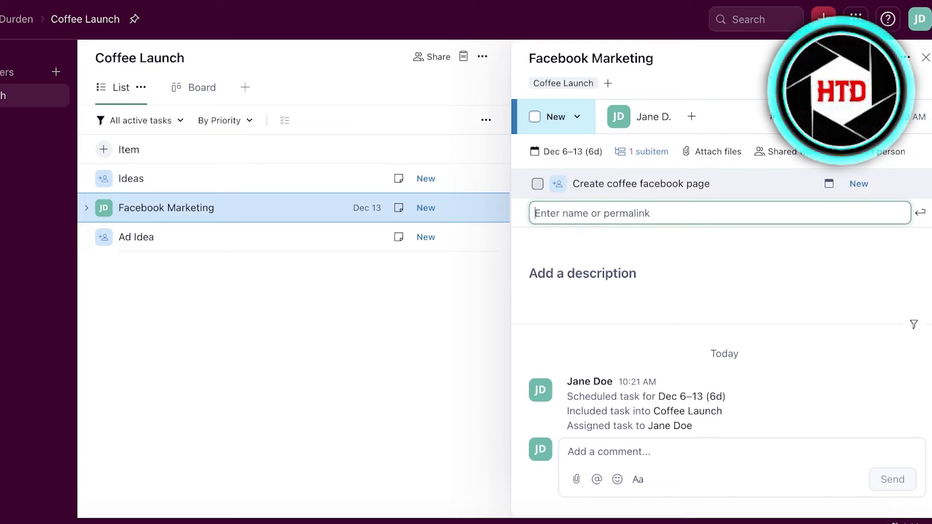
pyautogui.write('A')
pyautogui.press('BackSpace')
pyautogui.write('run')
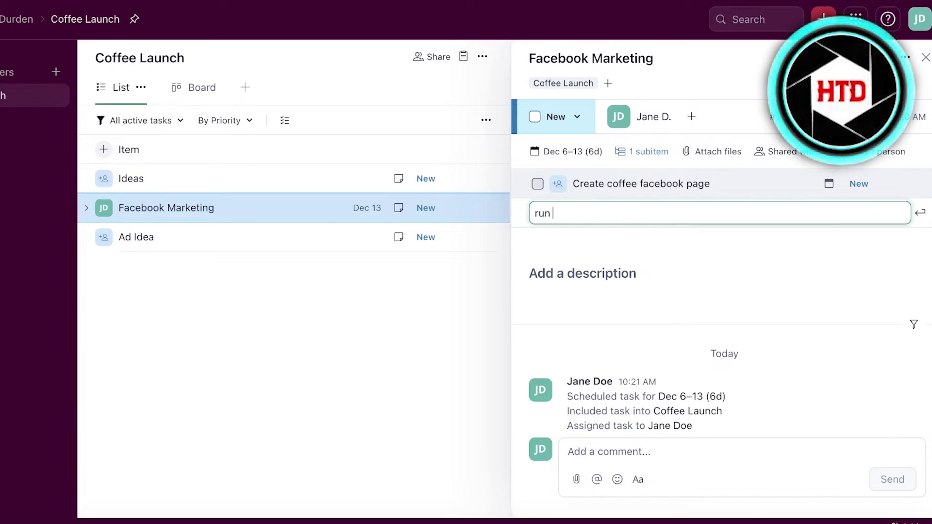
pyautogui.write(' add')
pyautogui.press('BackSpace')
pyautogui.press('BackSpace')
pyautogui.press('BackSpace')
pyautogui.press('BackSpace')
pyautogui.press('BackSpace')
pyautogui.press('BackSpace')
pyautogui.press('BackSpace')
pyautogui.write('buil')
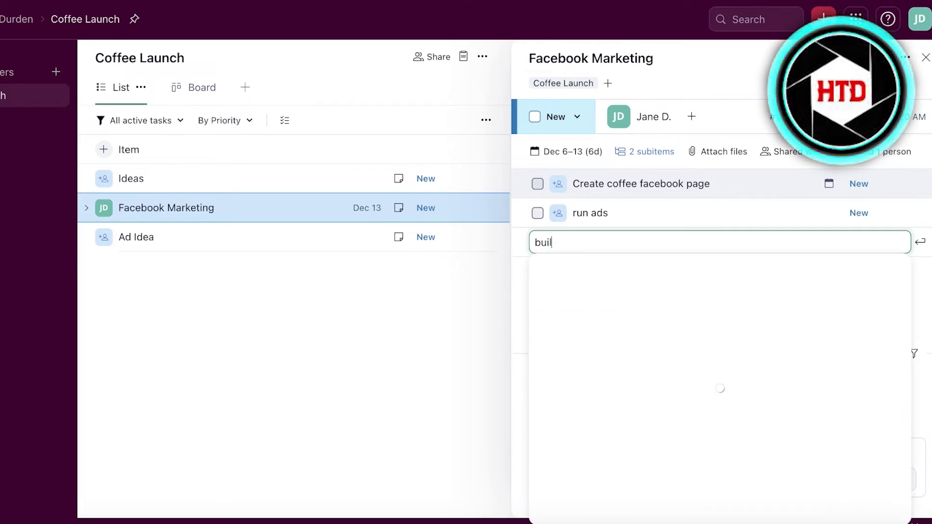
pyautogui.write('d a consest')
pyautogui.press('Return')
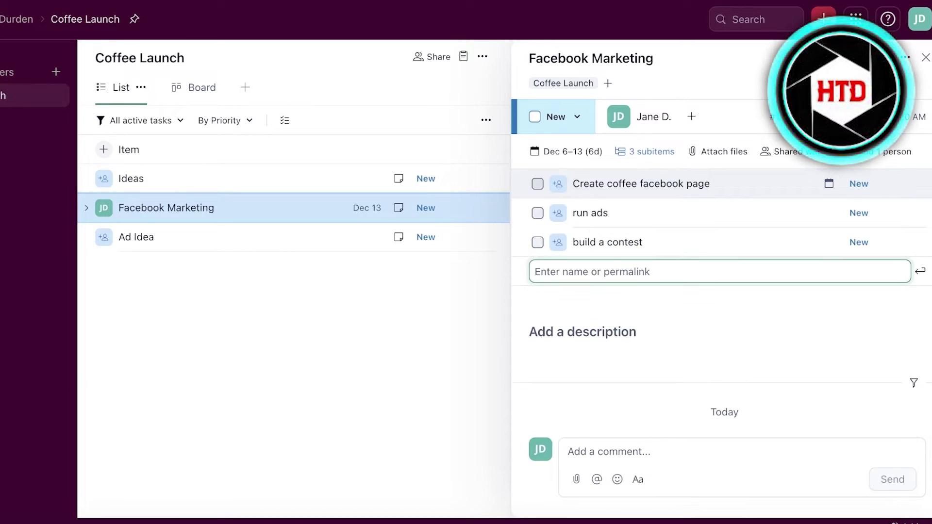
pyautogui.write('contest winner')
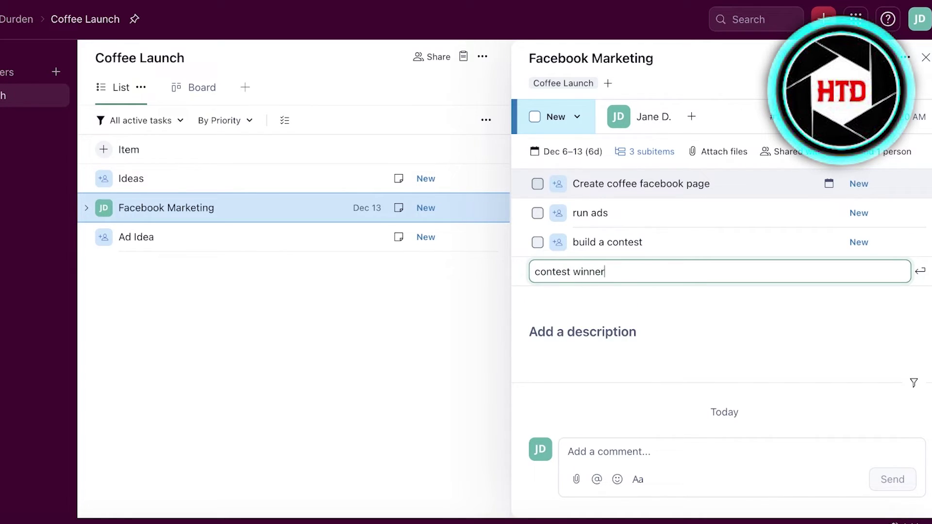
pyautogui.press('Return')
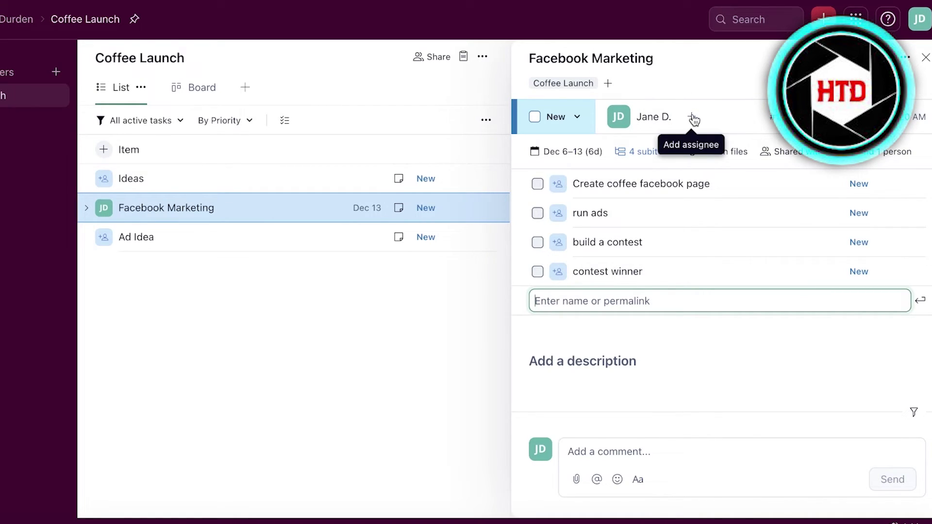
# Dismiss the empty subitem field and close the Facebook Marketing details panel.
pyautogui.scroll(-2, 759, 339)
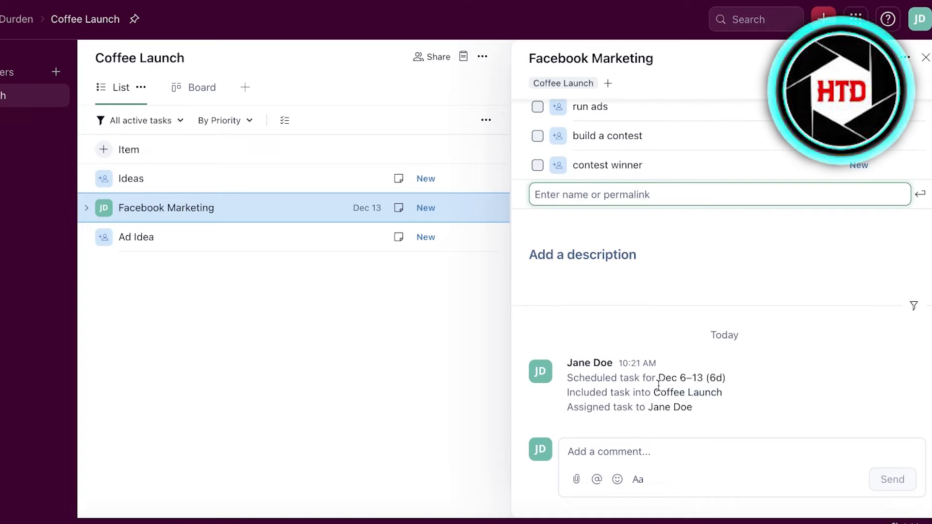
pyautogui.click(597, 453)
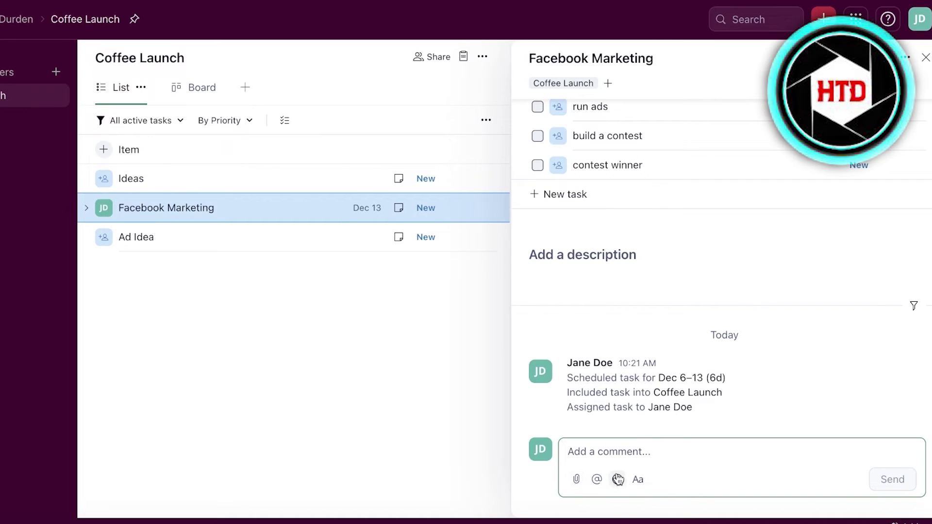
pyautogui.scroll(3, 651, 266)
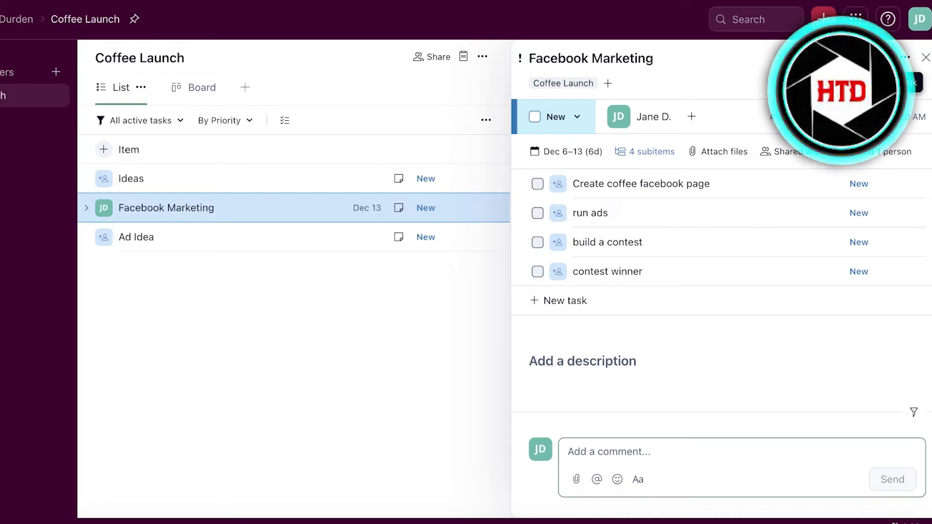
pyautogui.click(906, 58)
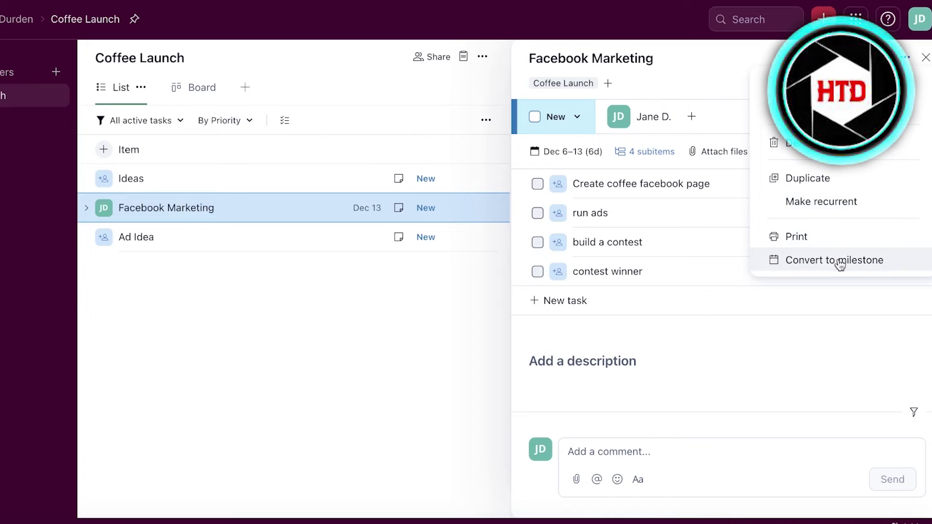
pyautogui.click(683, 57)
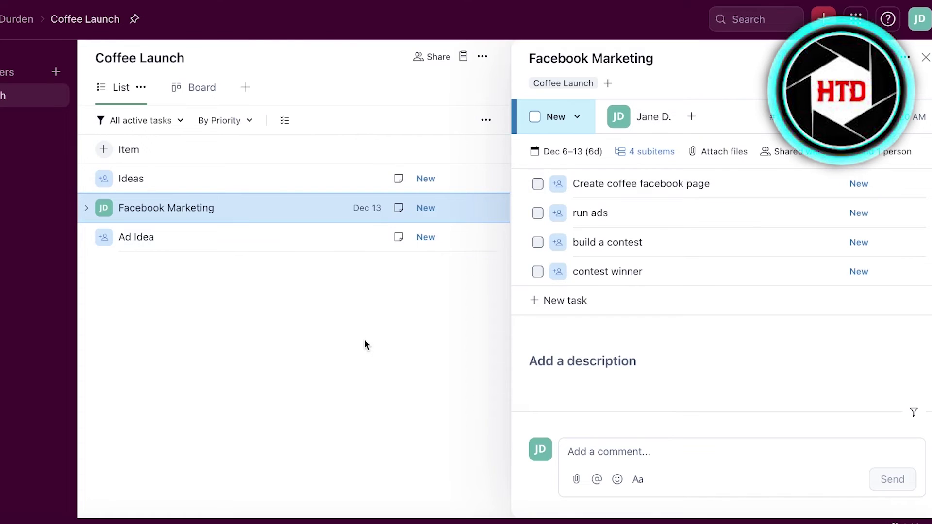
pyautogui.click(926, 58)
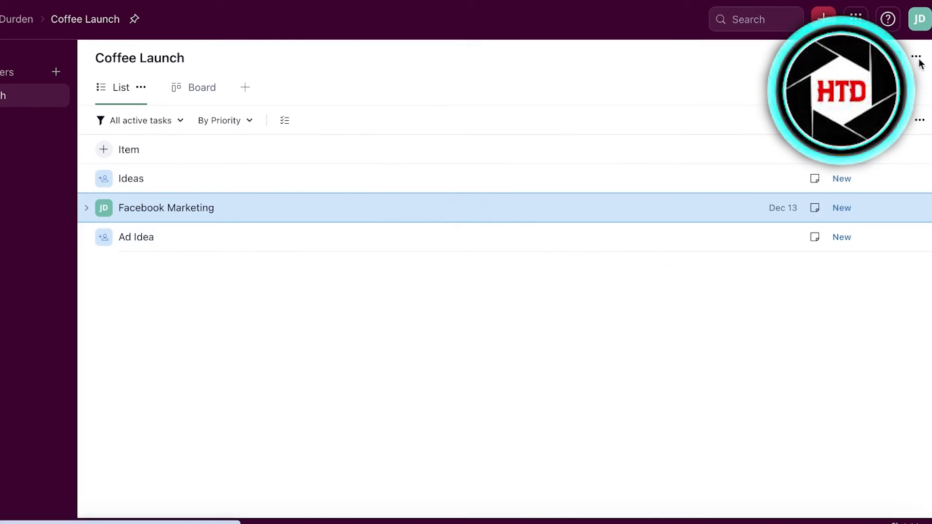
# On the board, drag Facebook Marketing from New to Completed, then go to the Wrike home page.
pyautogui.click(204, 88)
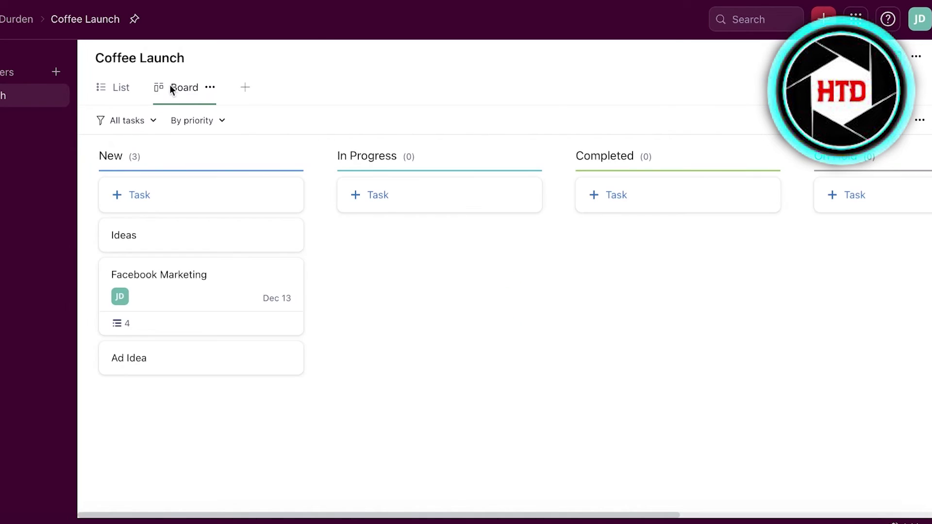
pyautogui.moveTo(178, 282); pyautogui.dragTo(683, 246)
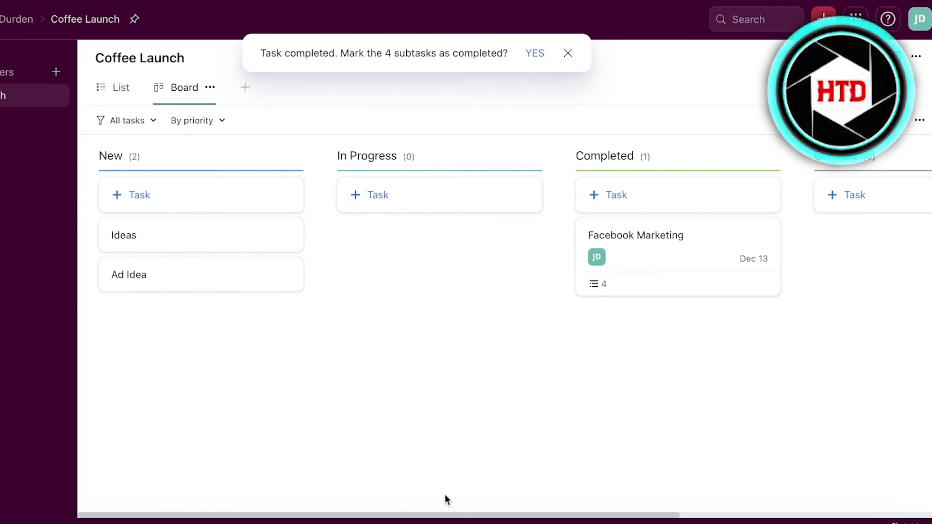
pyautogui.moveTo(458, 514); pyautogui.dragTo(485, 515)
pyautogui.click(2, 49)
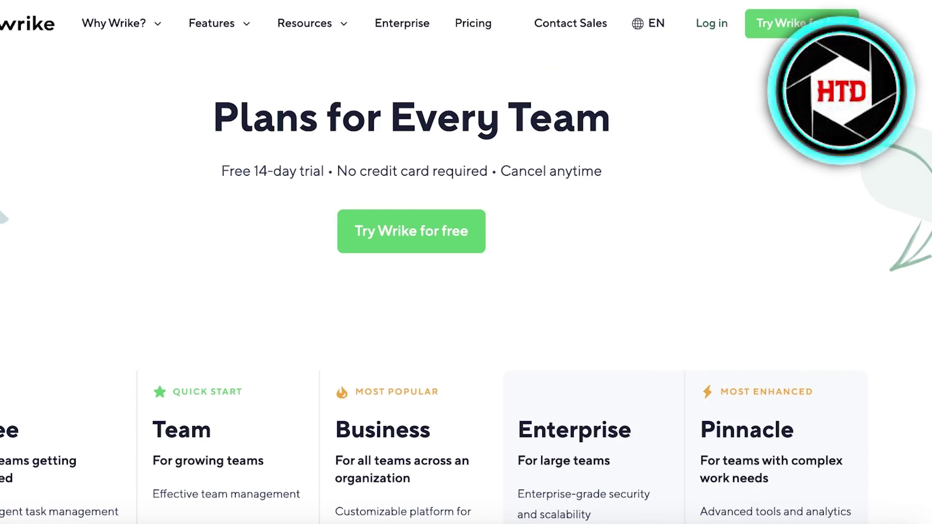
# Scroll the pricing page comparing Free, Team, Business, Enterprise and Pinnacle plans.
pyautogui.scroll(-8, 316, 213)
pyautogui.scroll(4, 313, 220)
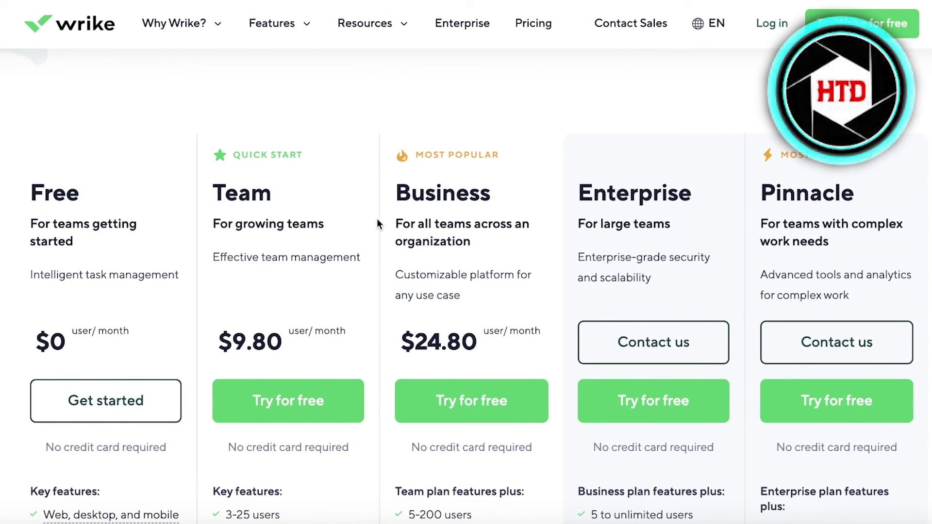
pyautogui.scroll(-5, 377, 218)
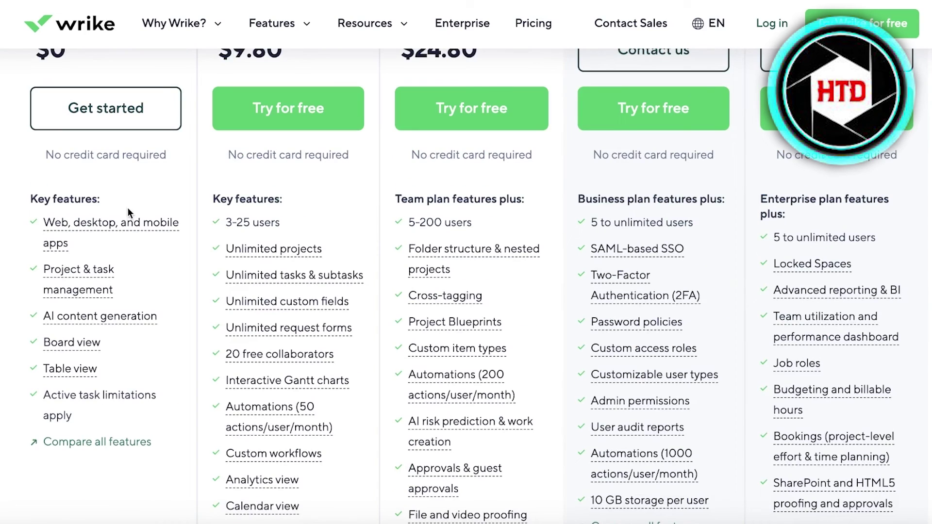
pyautogui.scroll(1, 132, 199)
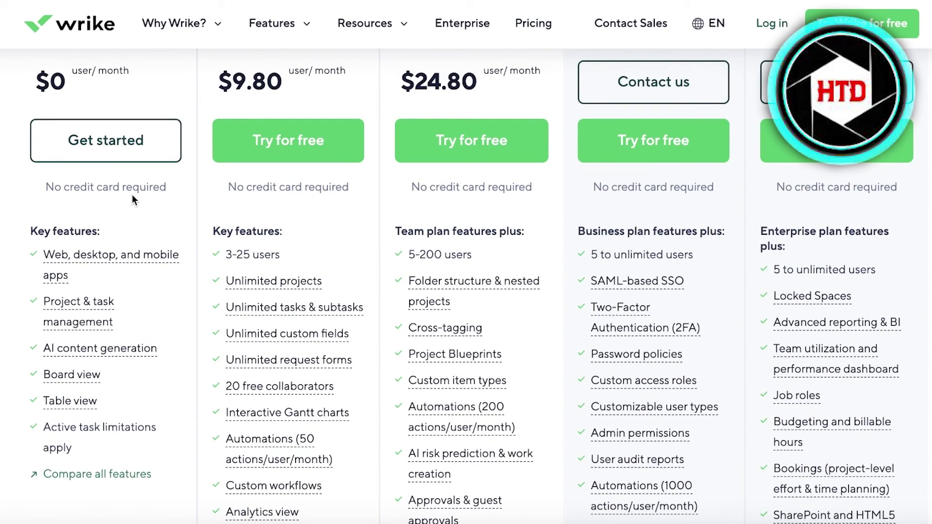
pyautogui.scroll(7, 132, 197)
pyautogui.scroll(-3, 127, 203)
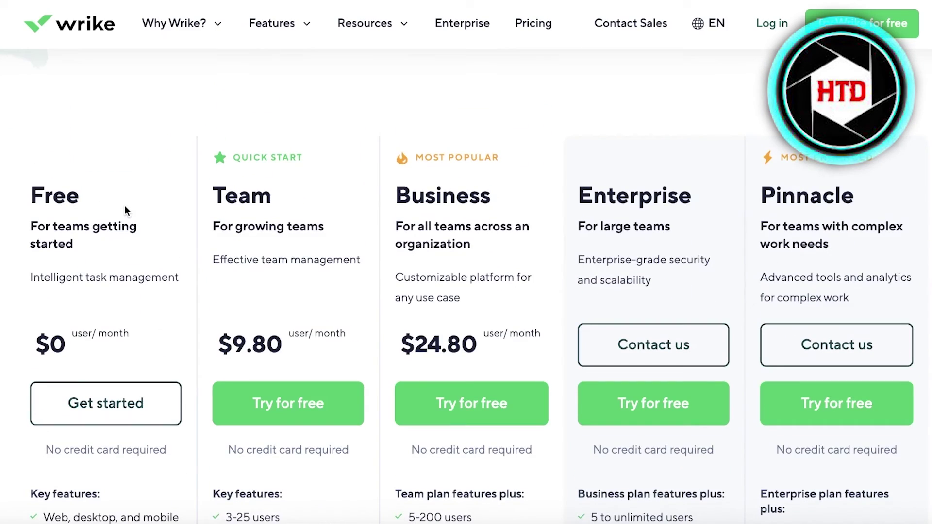
pyautogui.scroll(-7, 127, 204)
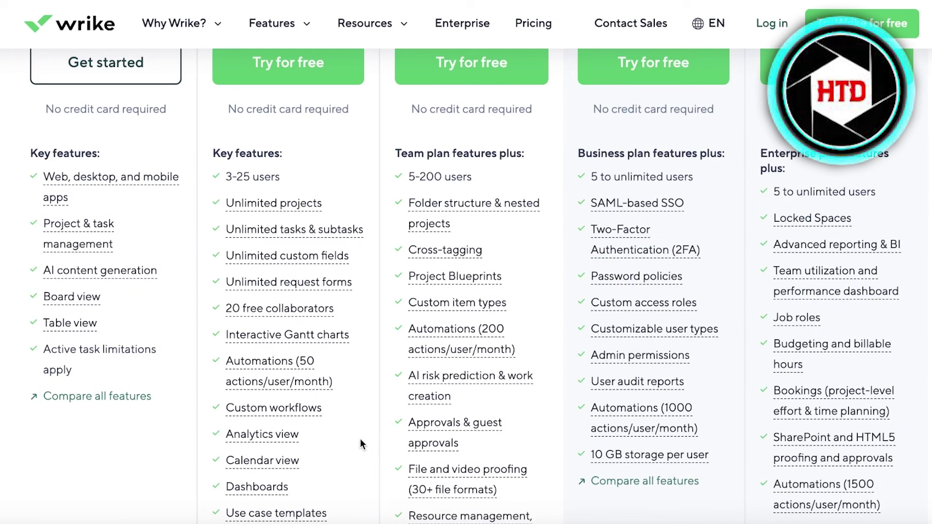
pyautogui.scroll(-2, 359, 435)
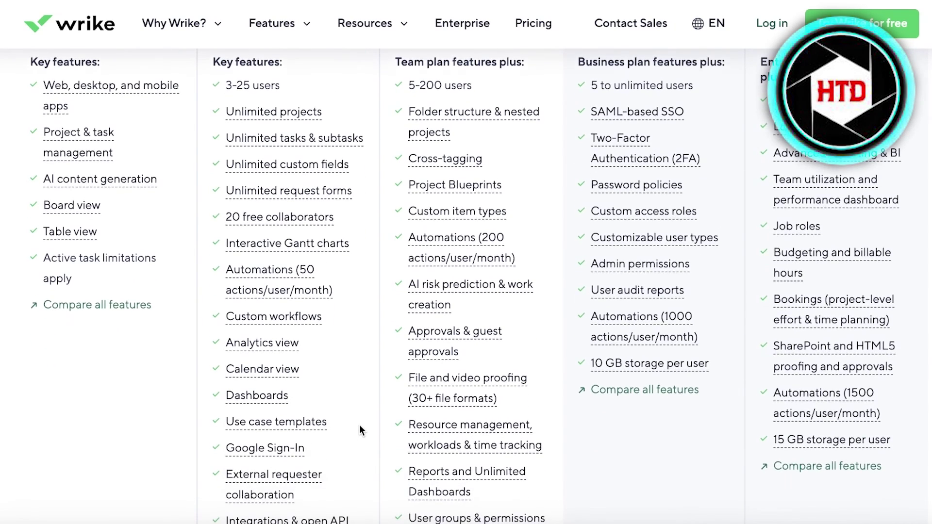
pyautogui.scroll(-1, 655, 435)
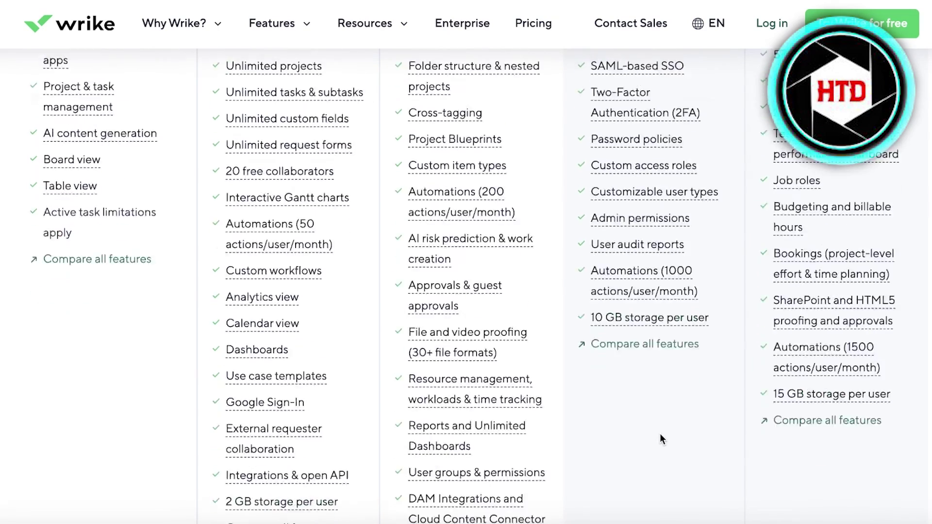
pyautogui.scroll(10, 660, 438)
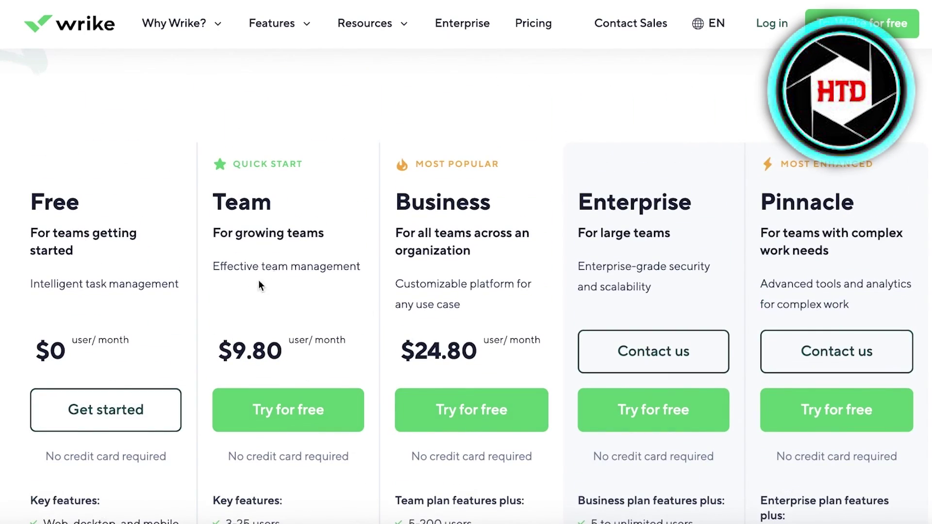